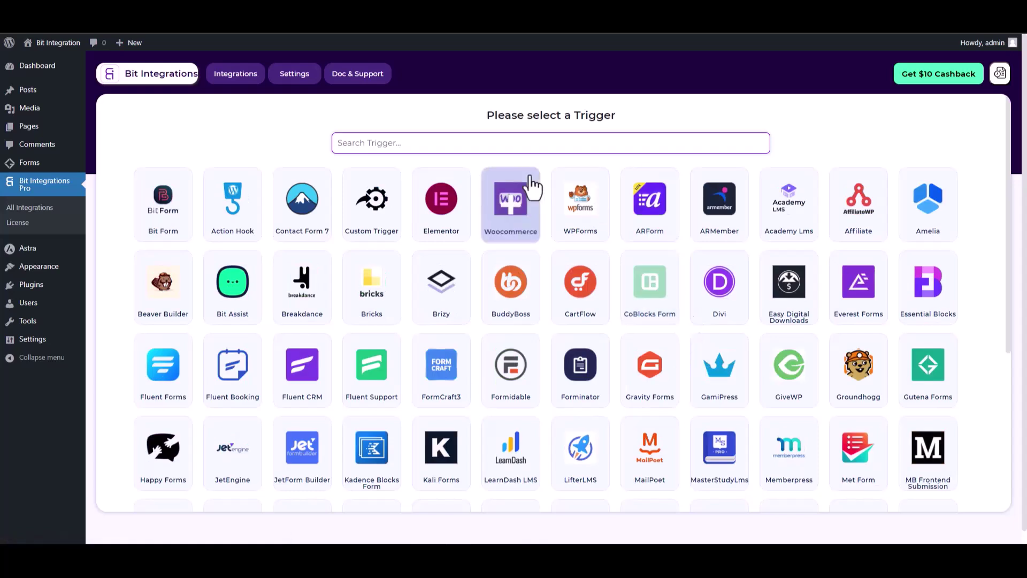
Step: Search 'gut', choose Gutena Forms as the trigger, and start fetching a submission
type("gut")
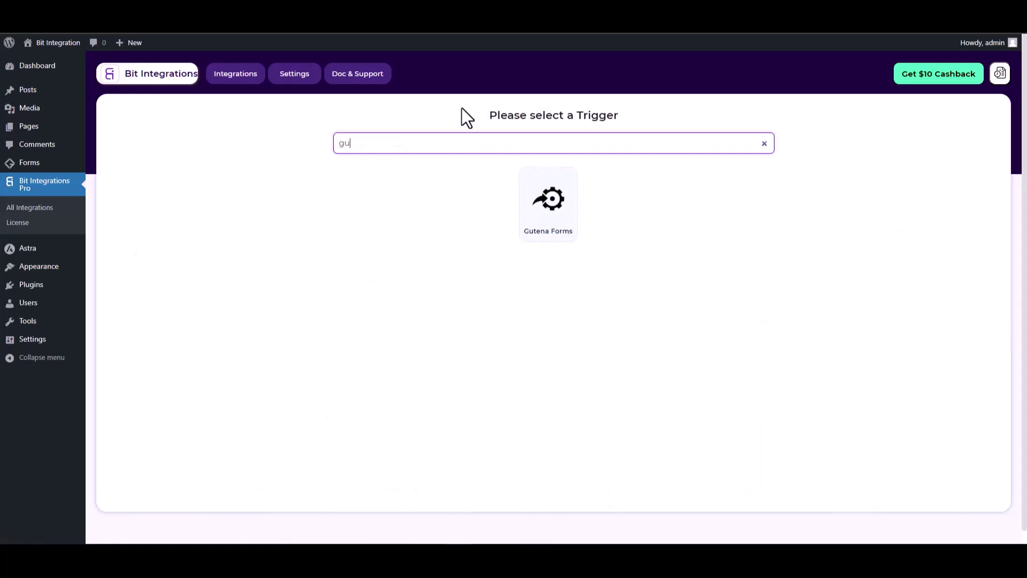
left_click(548, 232)
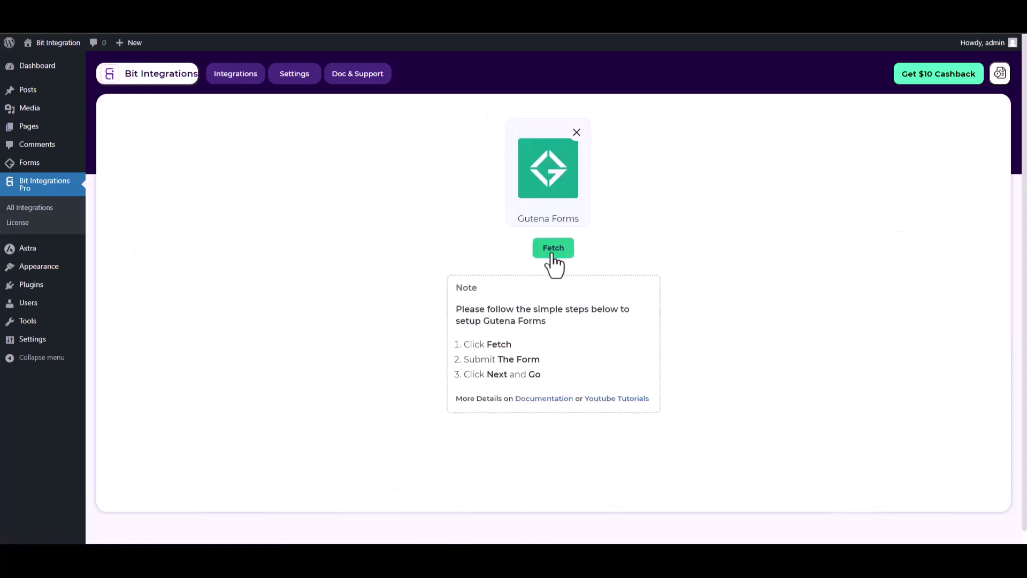
left_click(552, 255)
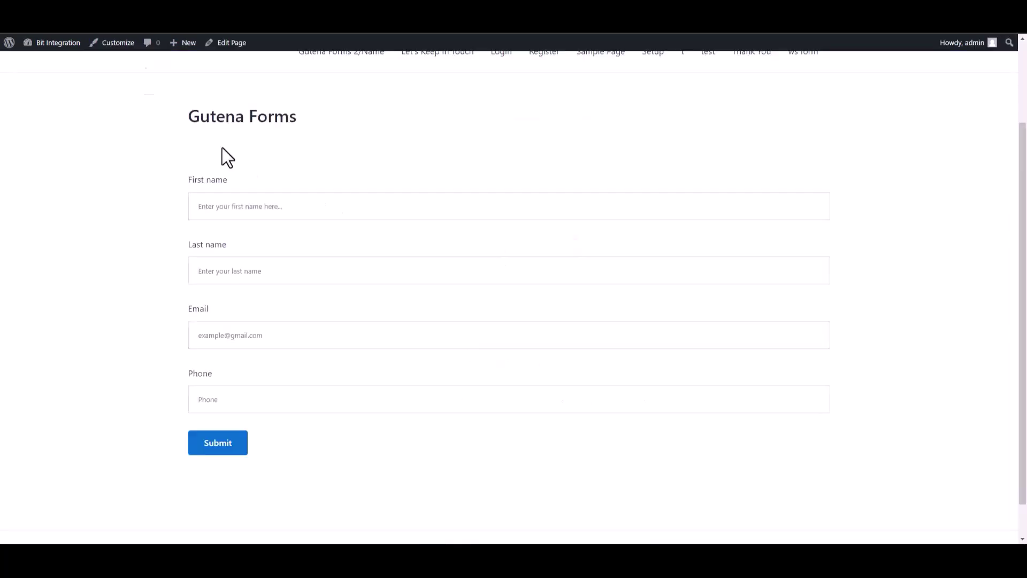
scroll(225, 156, "down", 1)
left_click(812, 165)
type("test")
left_click(794, 220)
type("test1")
left_click(672, 303)
type("test@")
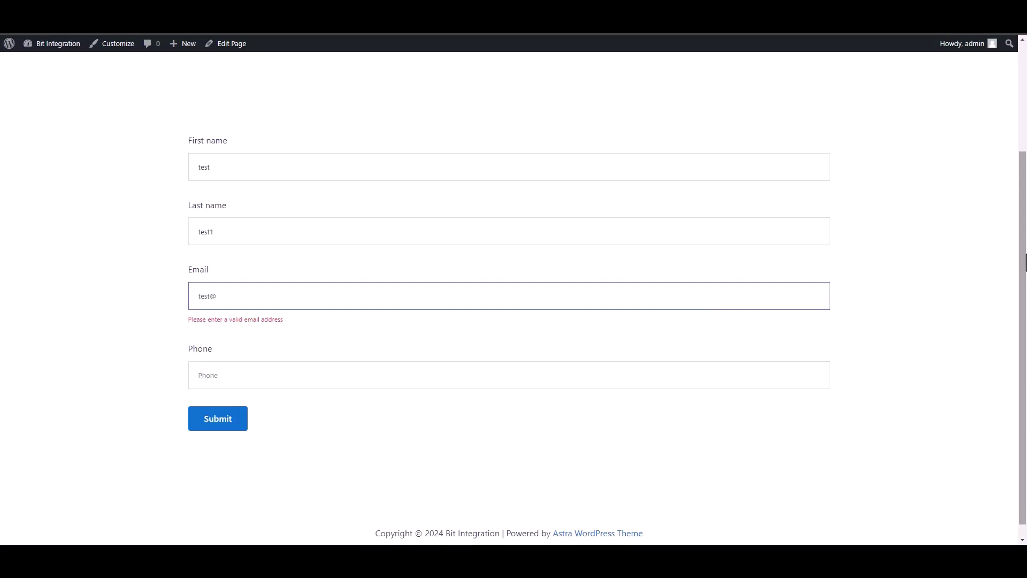
type("test.com")
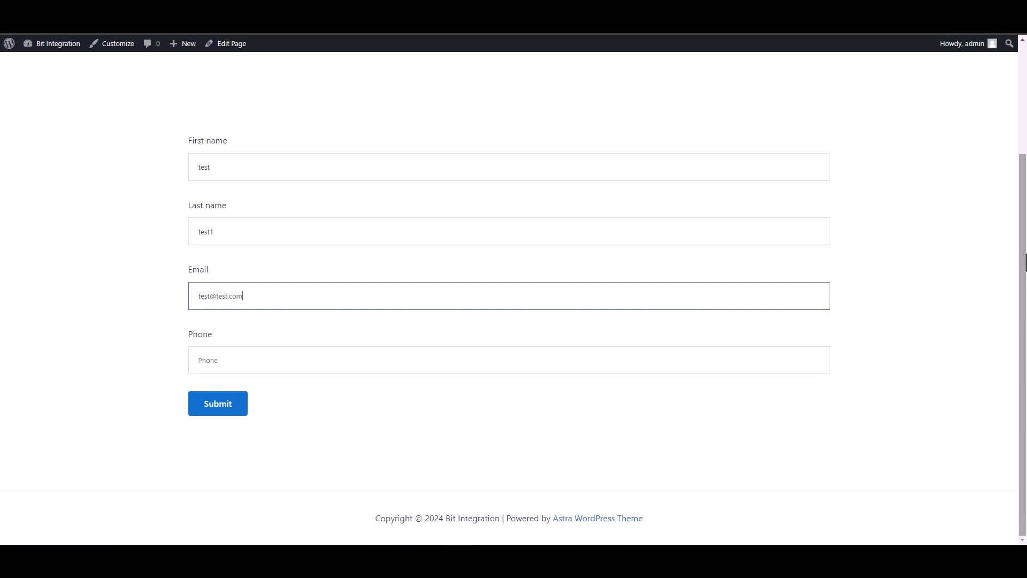
key("Tab")
type("123")
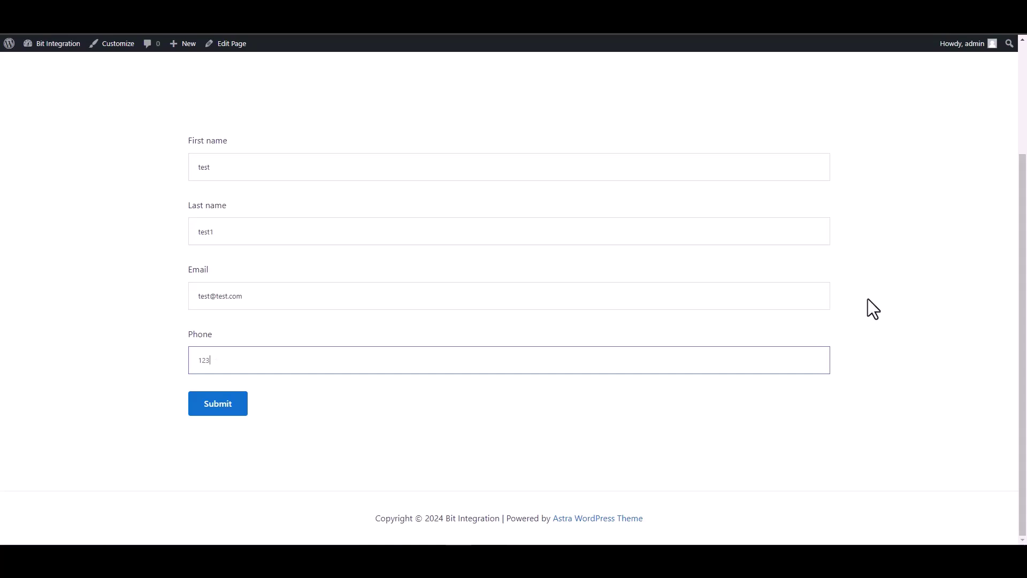
type("45678")
Step: Submit the test entry and check the success confirmation message
left_click(238, 410)
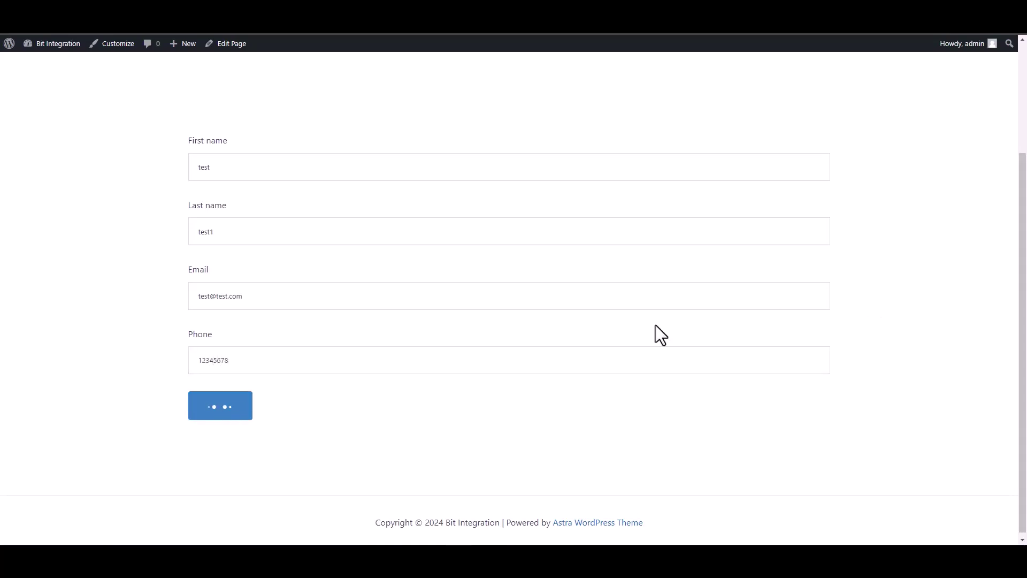
left_click_drag(302, 445, 198, 460)
left_click(198, 460)
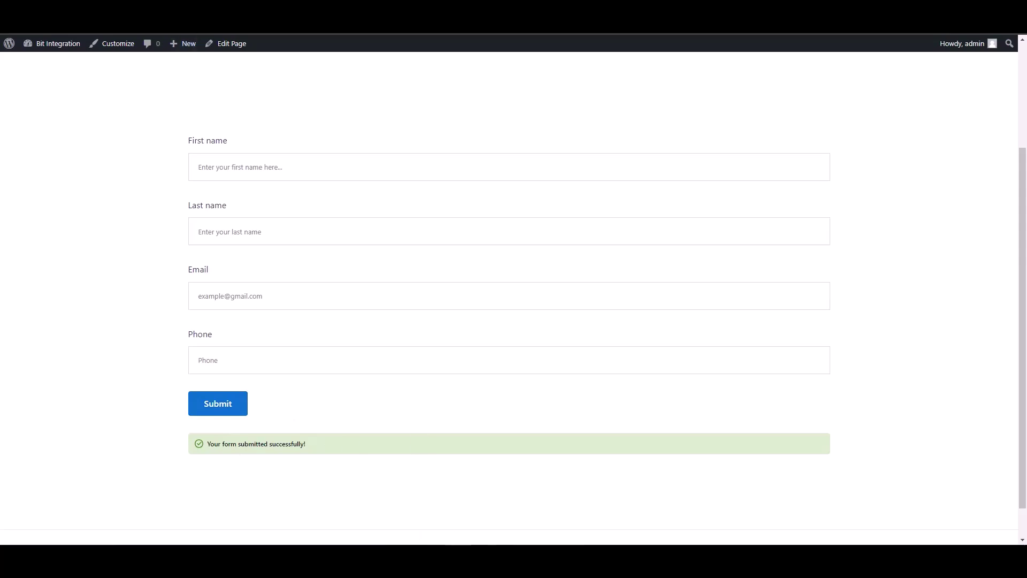
Step: With the form fields fetched, search 'perf' and set PerfexCRM as the flow's action
scroll(209, 37, "up", 1)
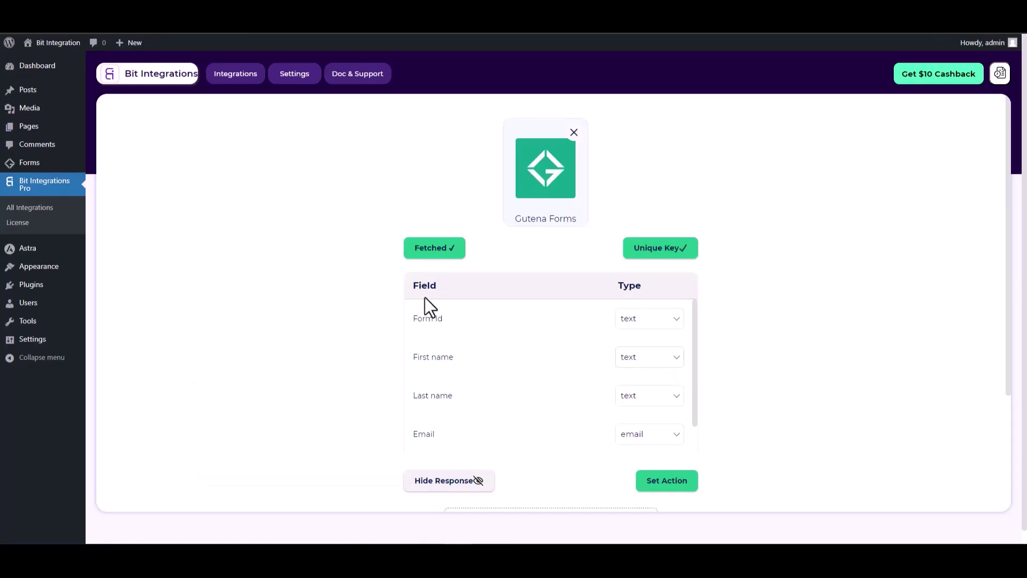
scroll(608, 264, "down", 1)
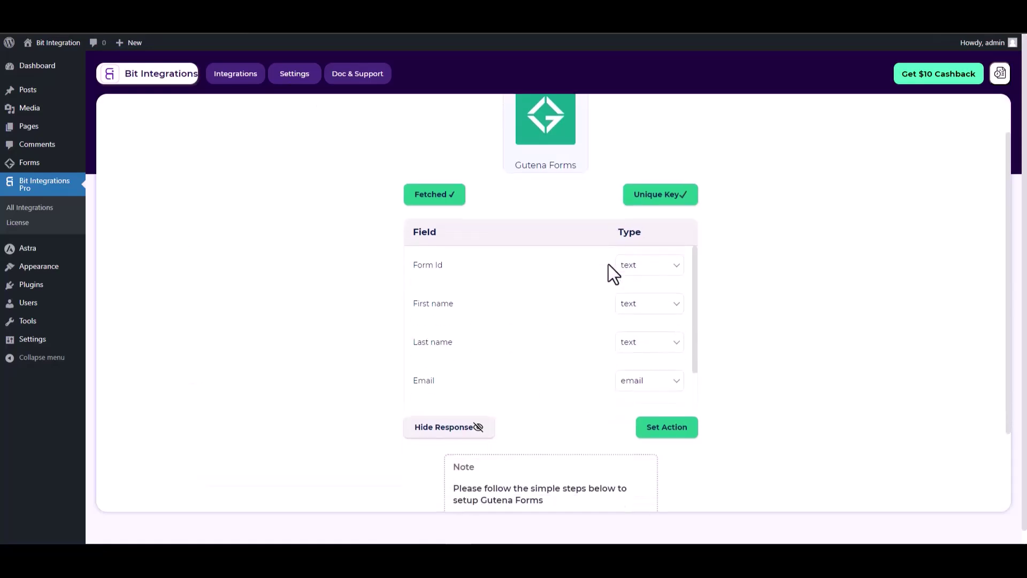
left_click(682, 430)
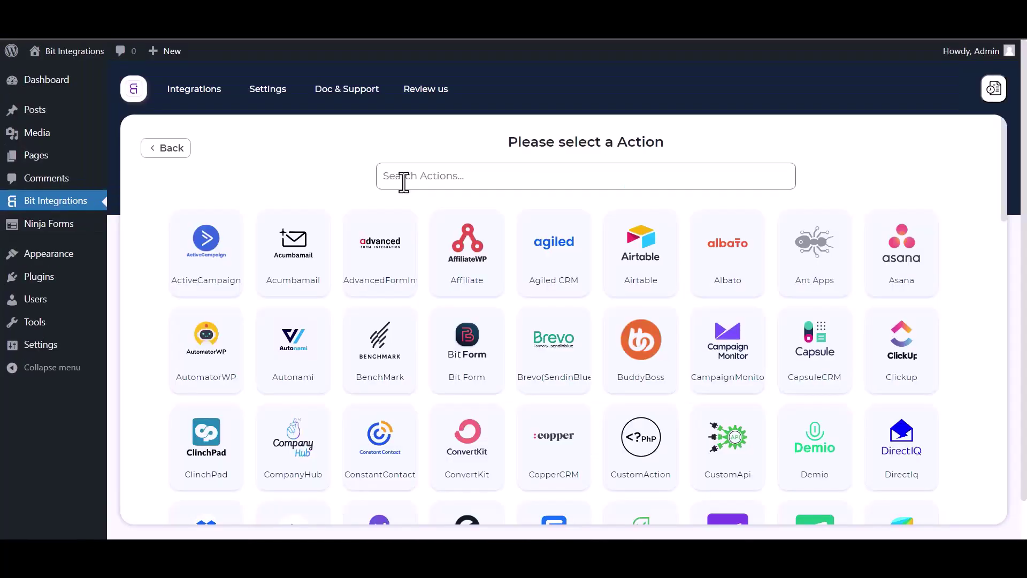
left_click(404, 177)
type("perf")
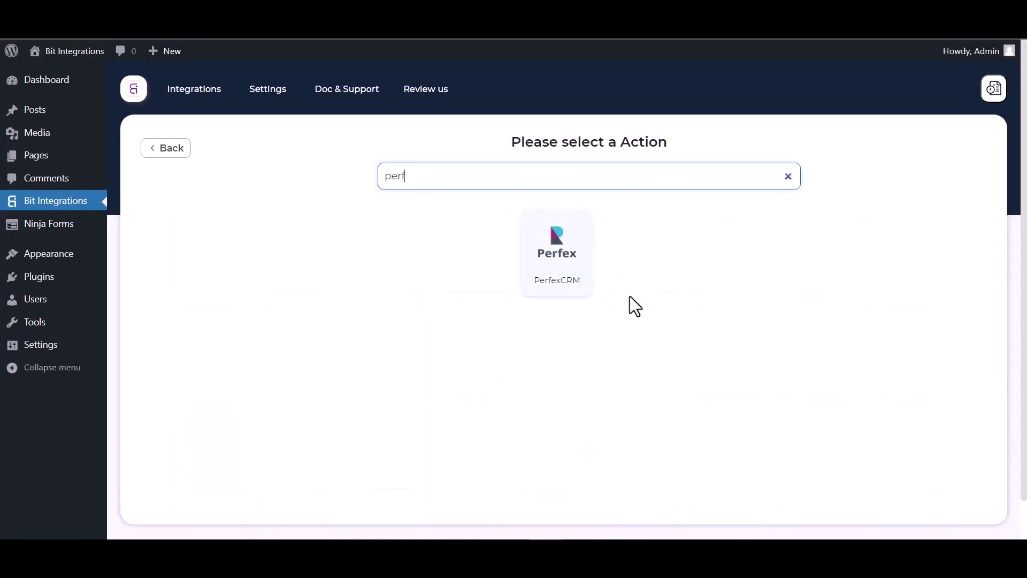
left_click(561, 283)
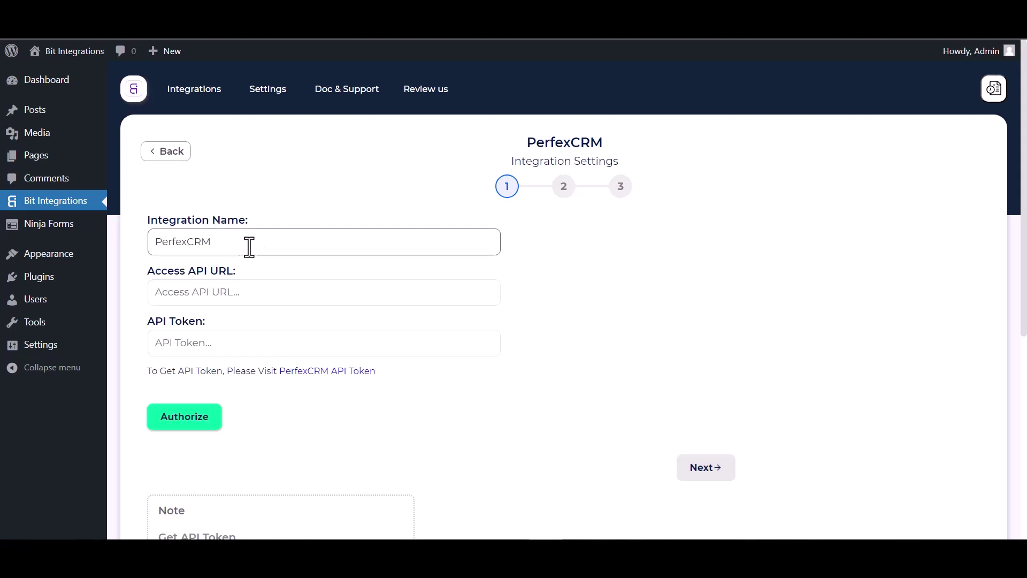
Step: Copy the API URL from Perfex CRM's API CRM Manager page into the Access API URL field
left_click(82, 21)
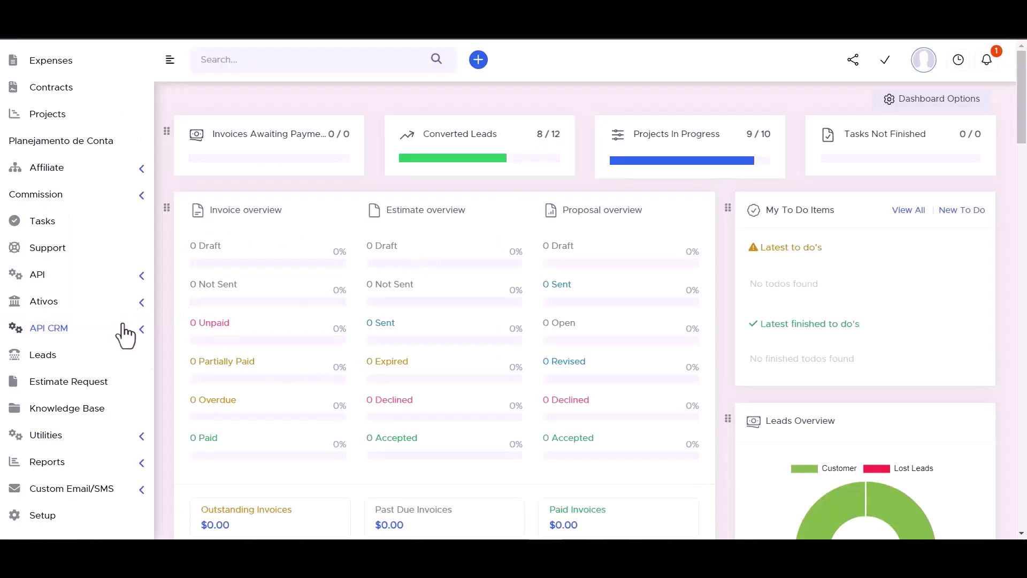
left_click(141, 331)
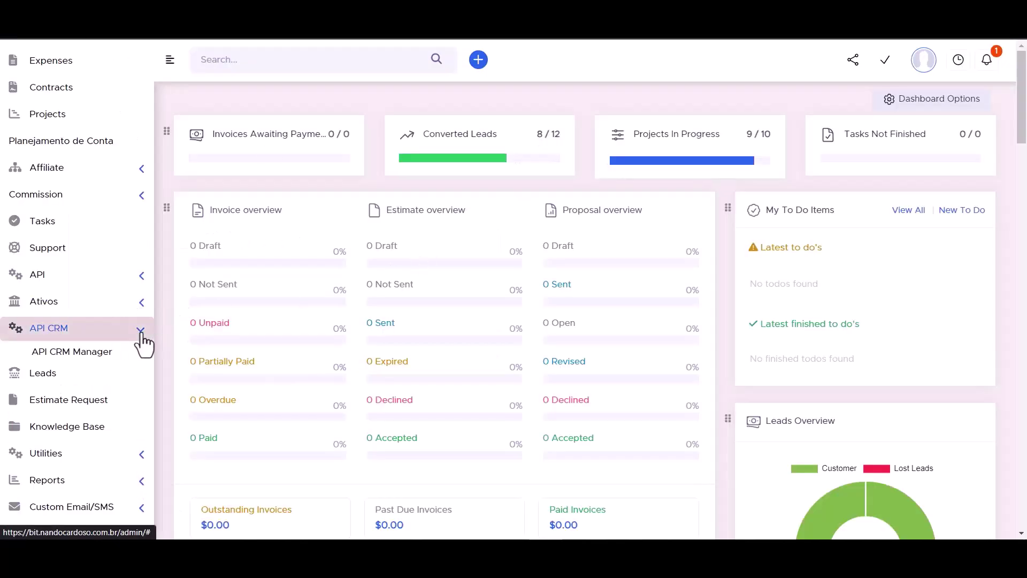
left_click(82, 357)
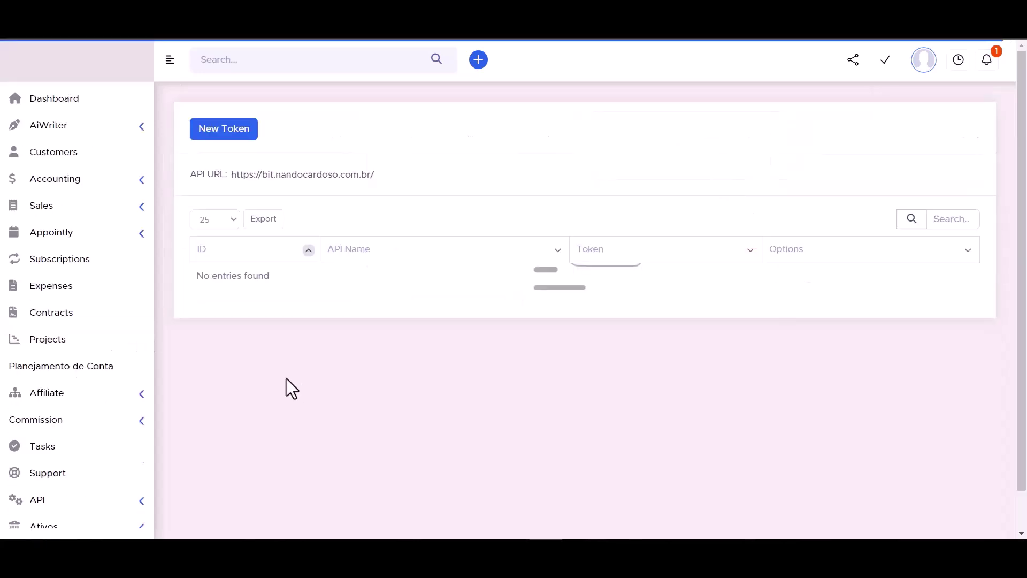
double_click(278, 174)
triple_click(278, 174)
key("ctrl+c")
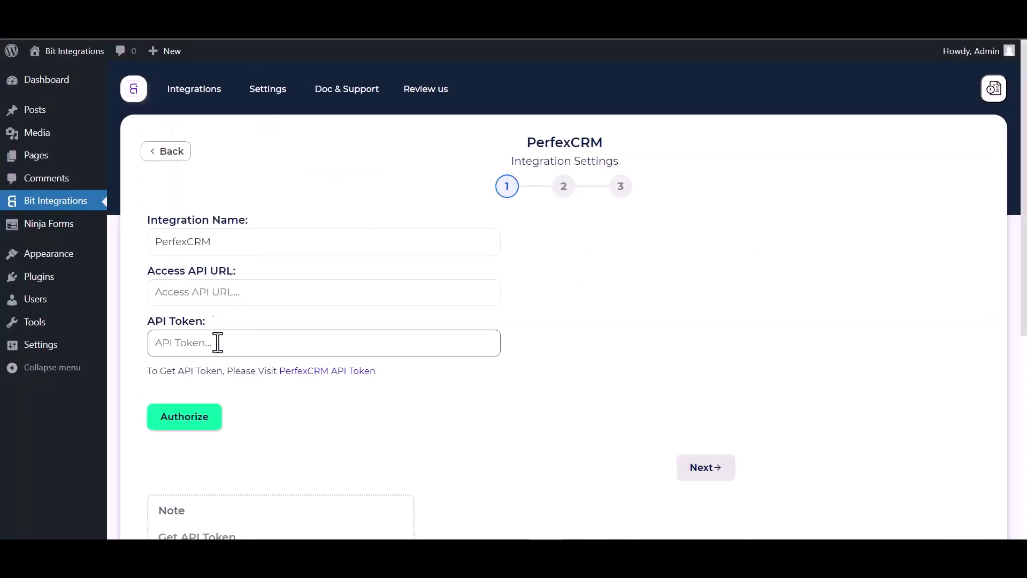
left_click(218, 302)
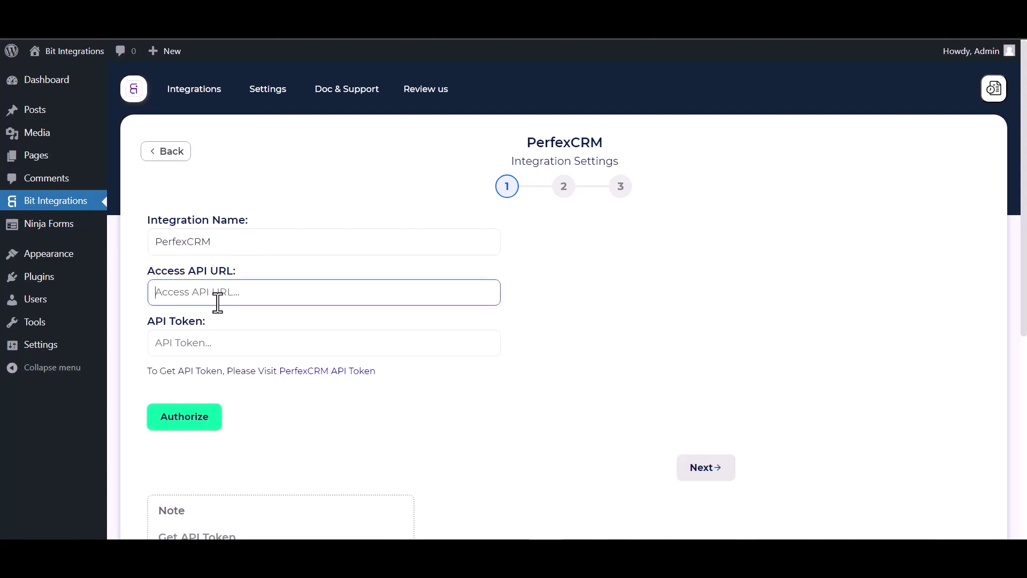
key("ctrl+v")
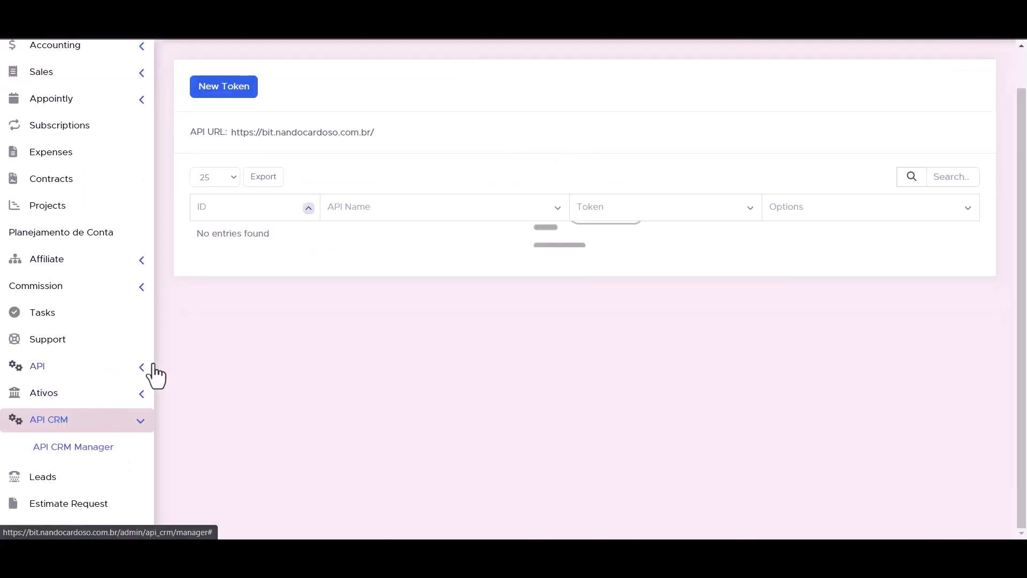
Step: Open Perfex CRM's API Management page and start a New Token
left_click(142, 369)
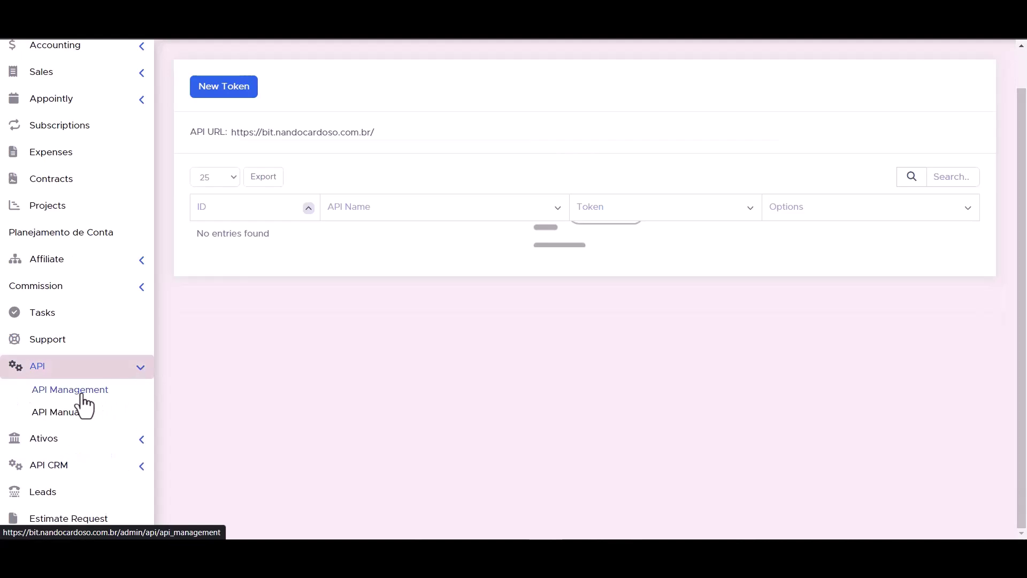
left_click(82, 396)
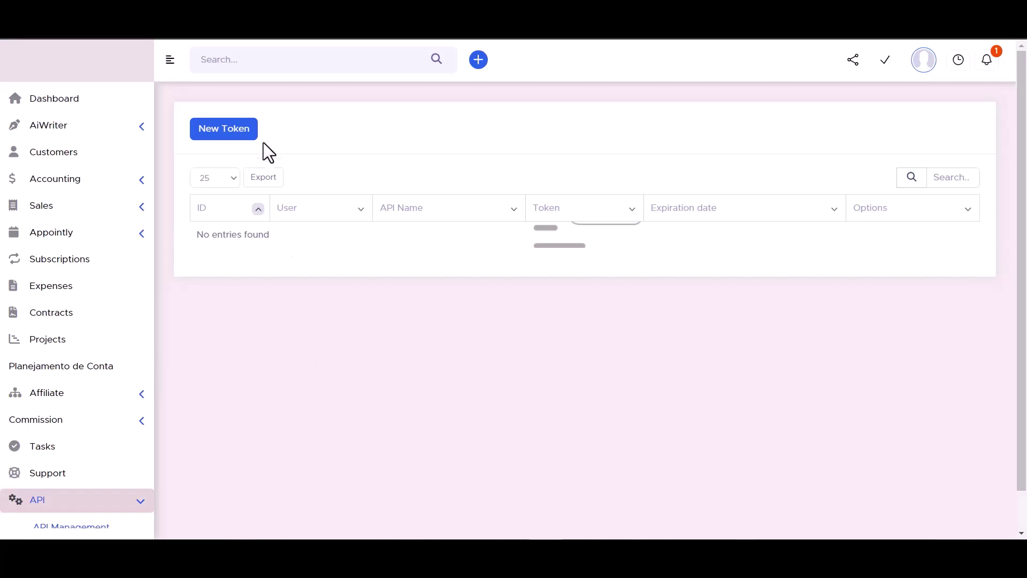
left_click(223, 133)
left_click(457, 291)
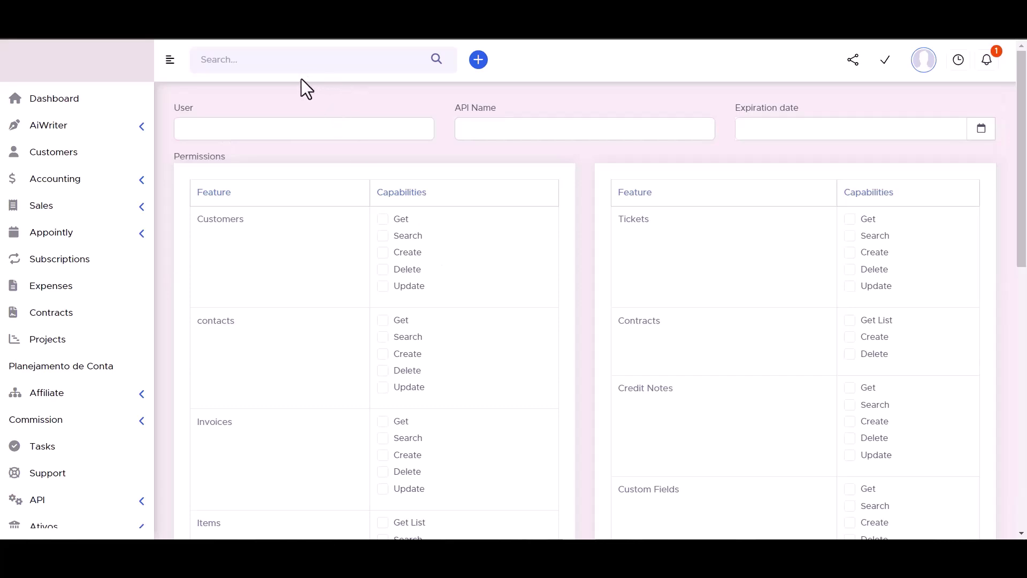
left_click(489, 128)
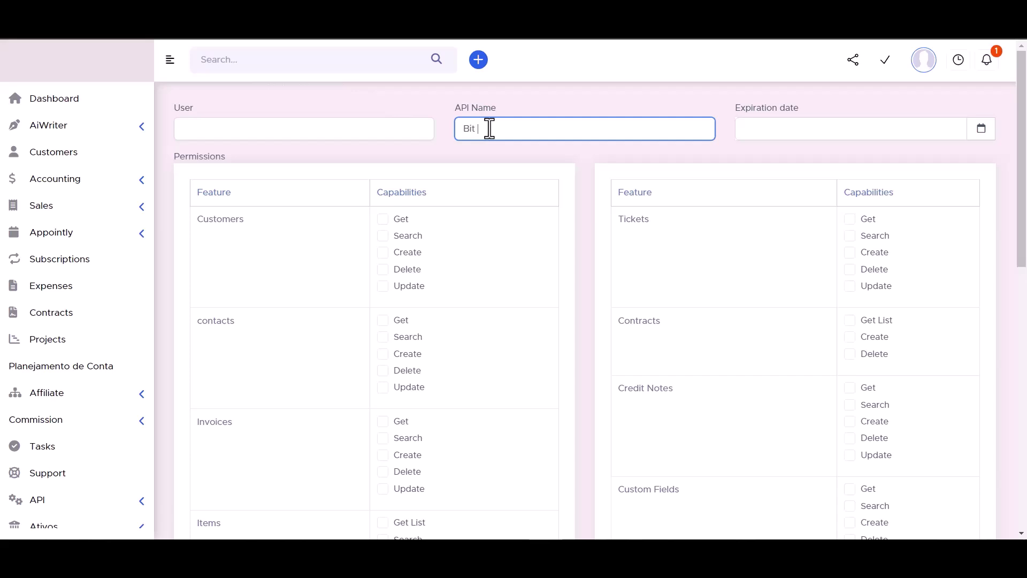
type("Bit Integrations")
left_click(981, 129)
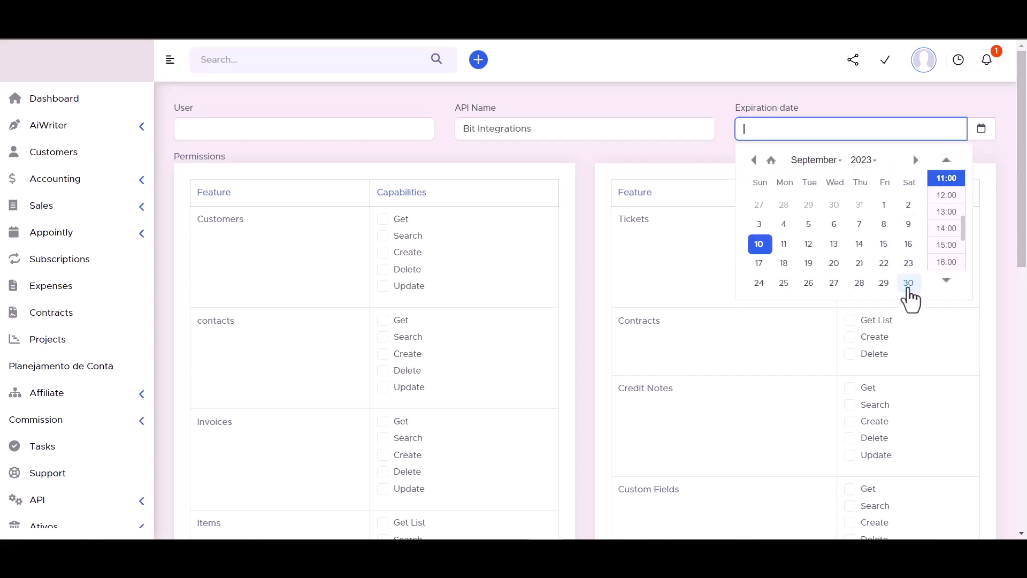
left_click(908, 283)
left_click(864, 160)
scroll(860, 195, "down", 5)
left_click(861, 190)
left_click(714, 101)
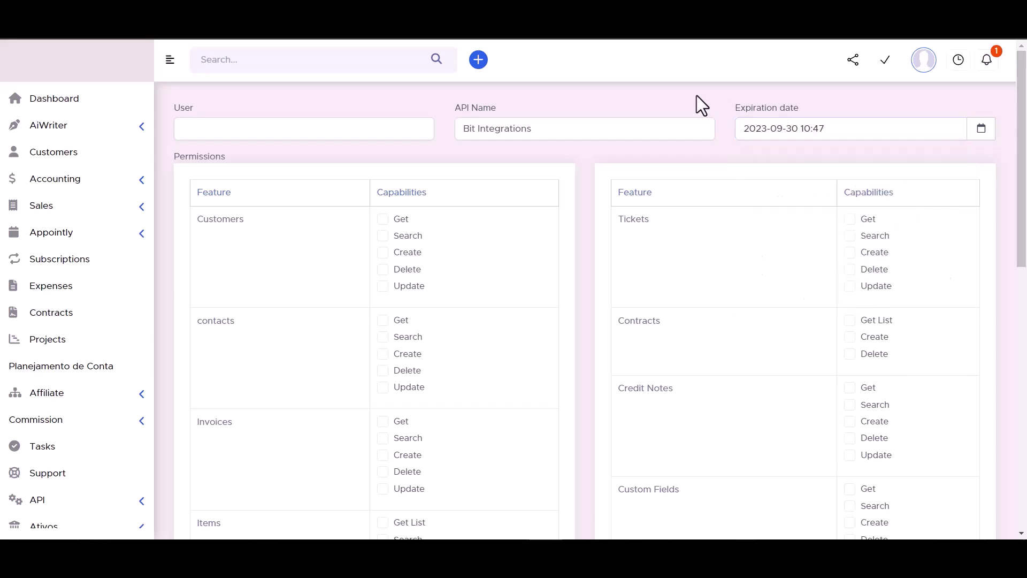
Step: Grant the missing permissions on Customers, Contracts and Tickets
left_click(383, 236)
left_click(383, 252)
left_click(383, 269)
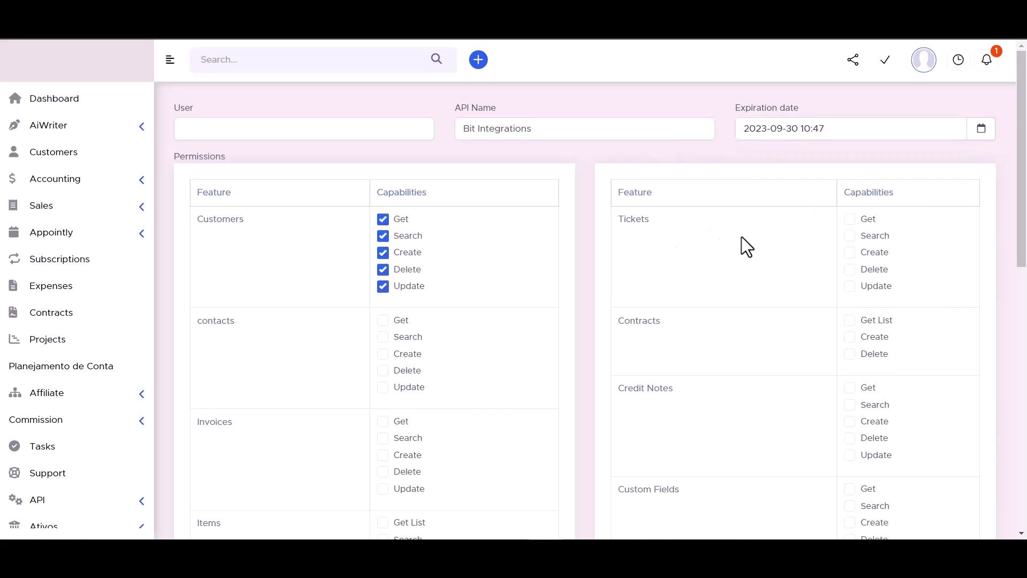
left_click(850, 320)
left_click(850, 337)
left_click(850, 354)
left_click(850, 286)
left_click(850, 269)
left_click(850, 252)
left_click(850, 235)
left_click(850, 219)
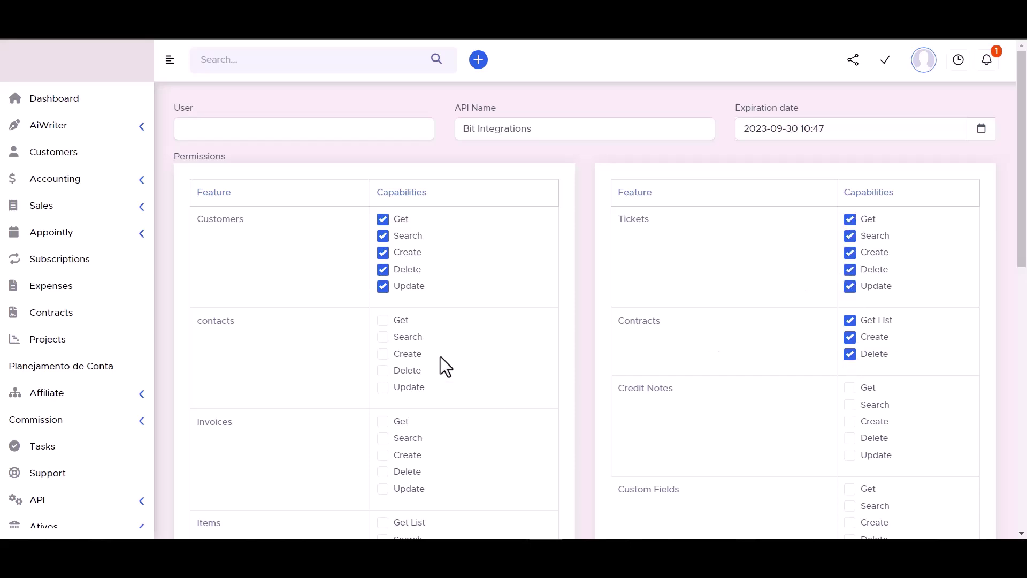
Step: Grant Get, Search, Create, Delete and Update permissions on Contacts
left_click(383, 319)
left_click(383, 337)
left_click(383, 353)
left_click(383, 370)
left_click(383, 387)
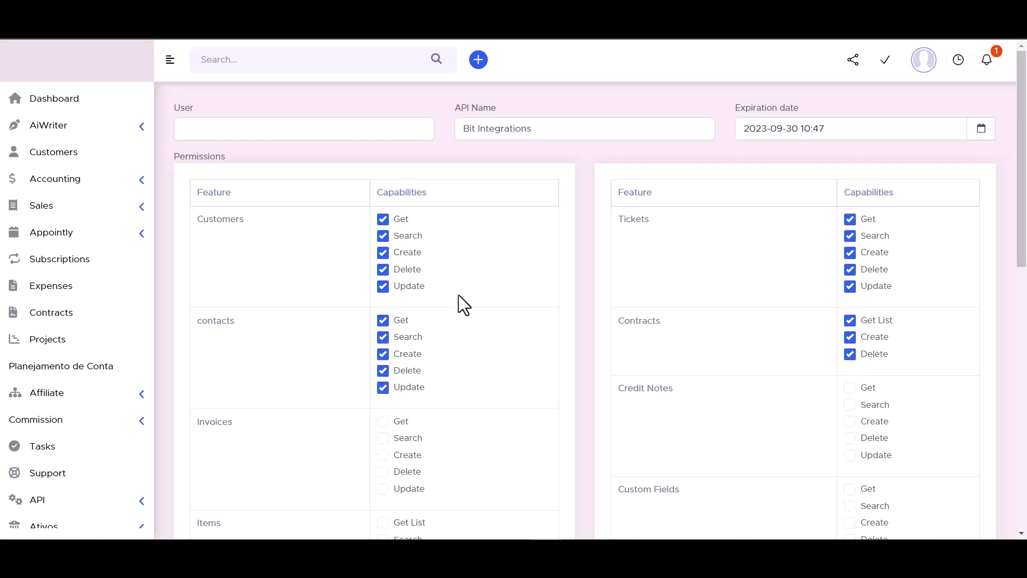
Step: Grant the remaining permissions on Invoices, Items and Custom Fields
scroll(452, 307, "down", 2)
left_click(383, 305)
left_click(382, 321)
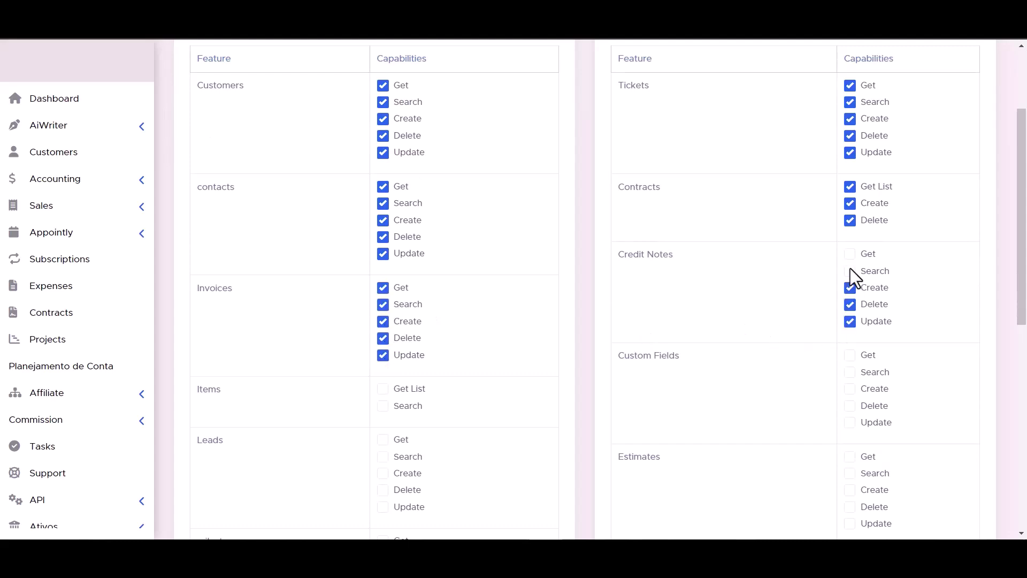
scroll(823, 285, "down", 2)
left_click(383, 254)
left_click(383, 272)
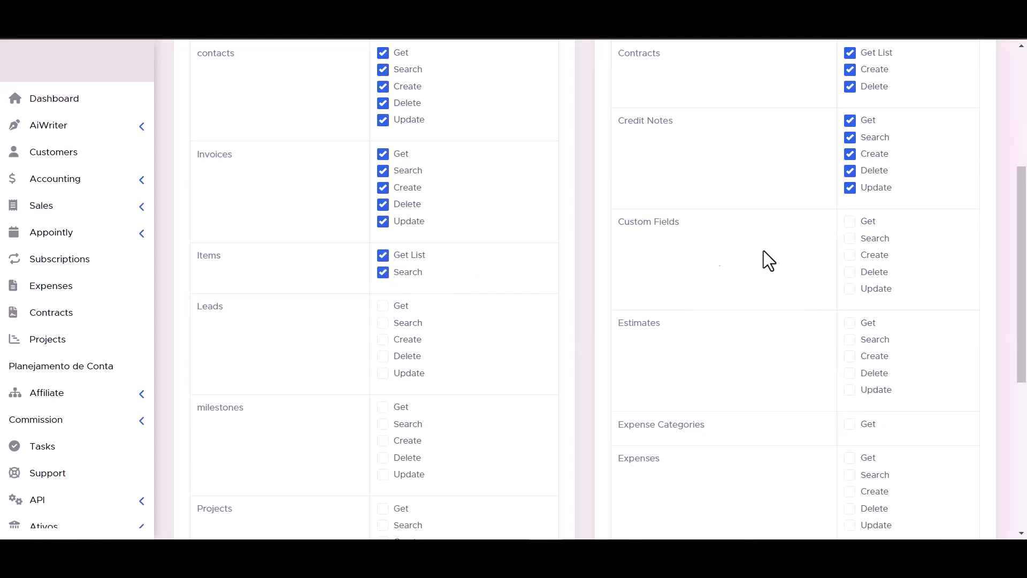
left_click(850, 289)
left_click(850, 272)
left_click(850, 255)
left_click(850, 221)
left_click(850, 238)
Step: Grant full permissions on Leads and the remaining ones on Estimates
left_click(383, 306)
left_click(383, 322)
left_click(383, 339)
left_click(383, 356)
left_click(383, 373)
left_click(850, 339)
left_click(850, 356)
left_click(850, 373)
Step: Grant Milestones get and update, and Projects create, delete and update permissions
scroll(849, 393, "down", 1)
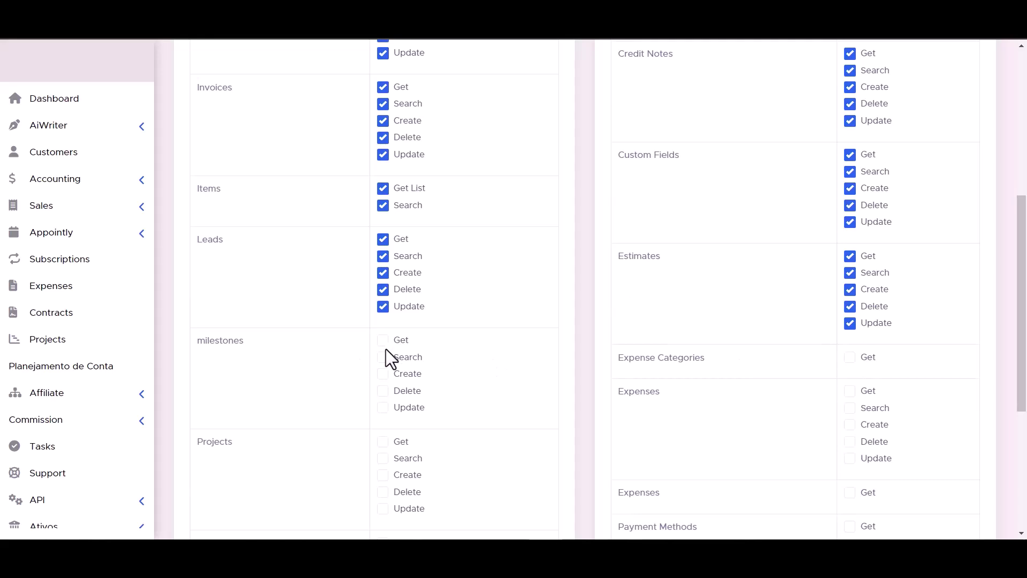
scroll(386, 349, "down", 4)
scroll(428, 214, "up", 1)
left_click(383, 122)
left_click(383, 188)
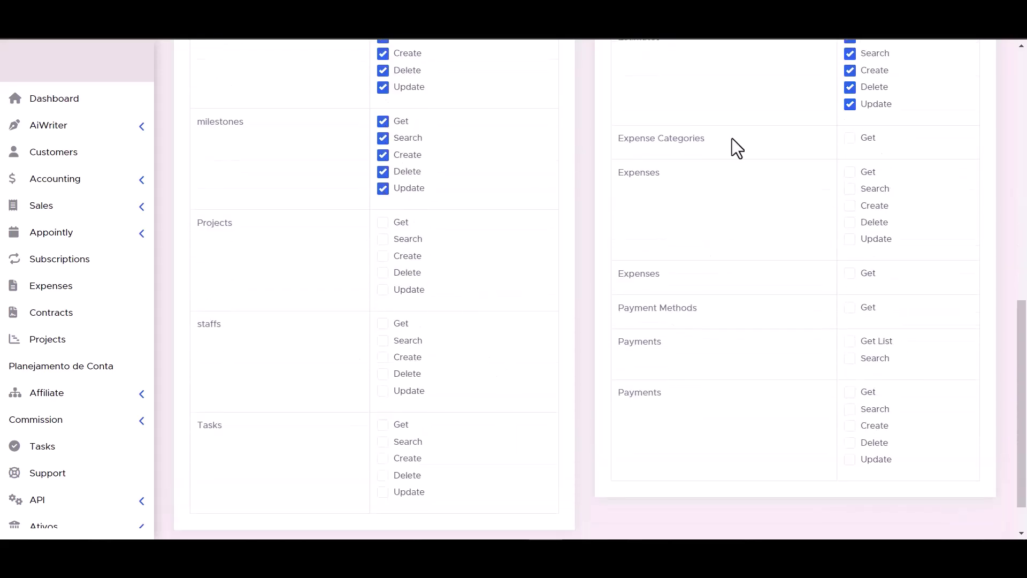
left_click(384, 256)
left_click(384, 273)
left_click(384, 290)
Step: Grant the remaining permissions on Expenses, Staffs and Payment Methods
left_click(850, 222)
left_click(850, 189)
left_click(850, 172)
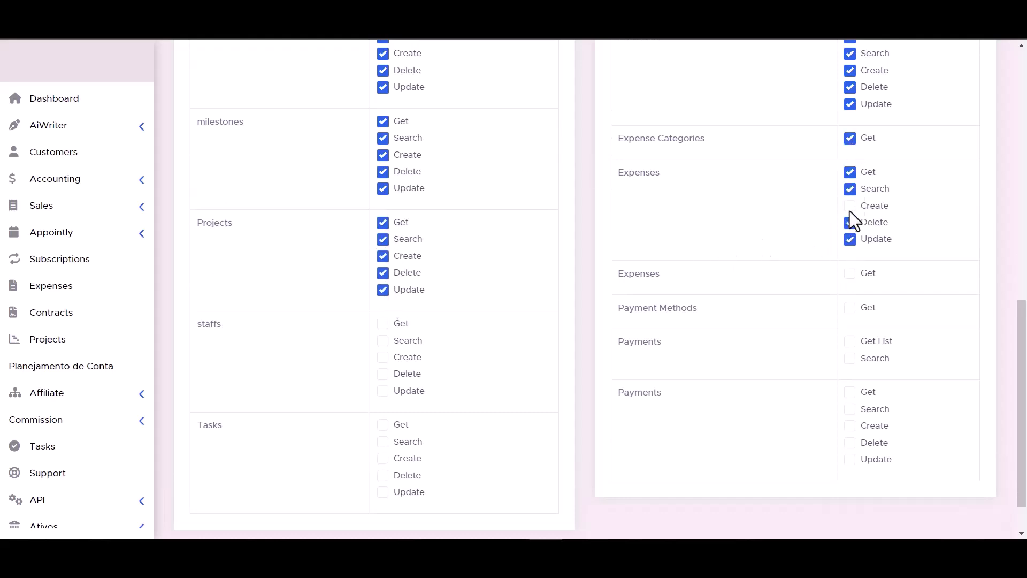
left_click(383, 341)
left_click(383, 357)
left_click(383, 373)
left_click(383, 391)
left_click(850, 273)
left_click(850, 308)
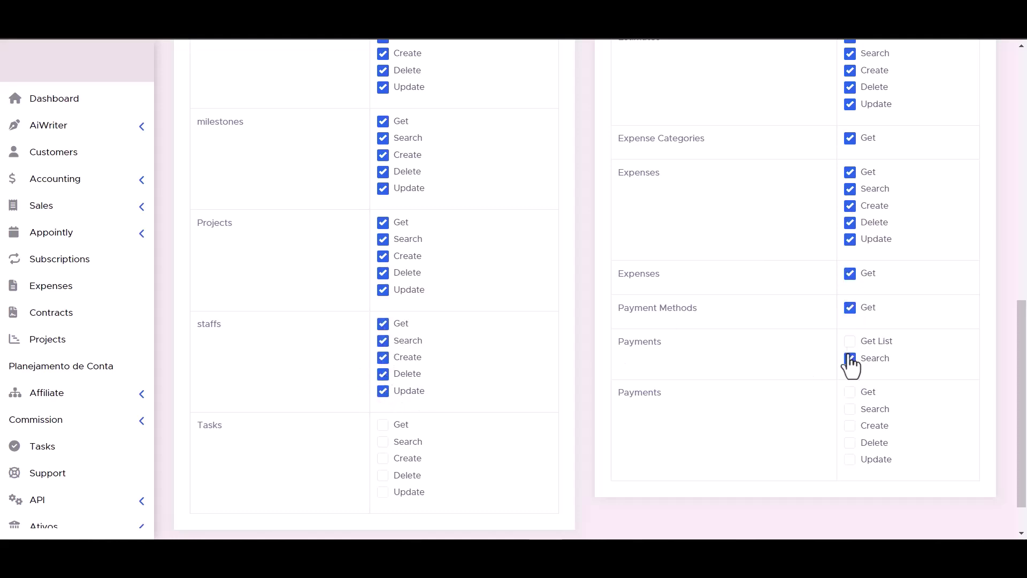
Step: Grant Tasks get, search and create, and full Payments permissions
scroll(630, 361, "down", 1)
left_click(383, 408)
left_click(383, 391)
left_click(383, 374)
left_click(850, 409)
left_click(850, 392)
left_click(850, 375)
left_click(850, 358)
left_click(850, 341)
Step: Submit the token with its permissions using Enviar
scroll(714, 405, "up", 1)
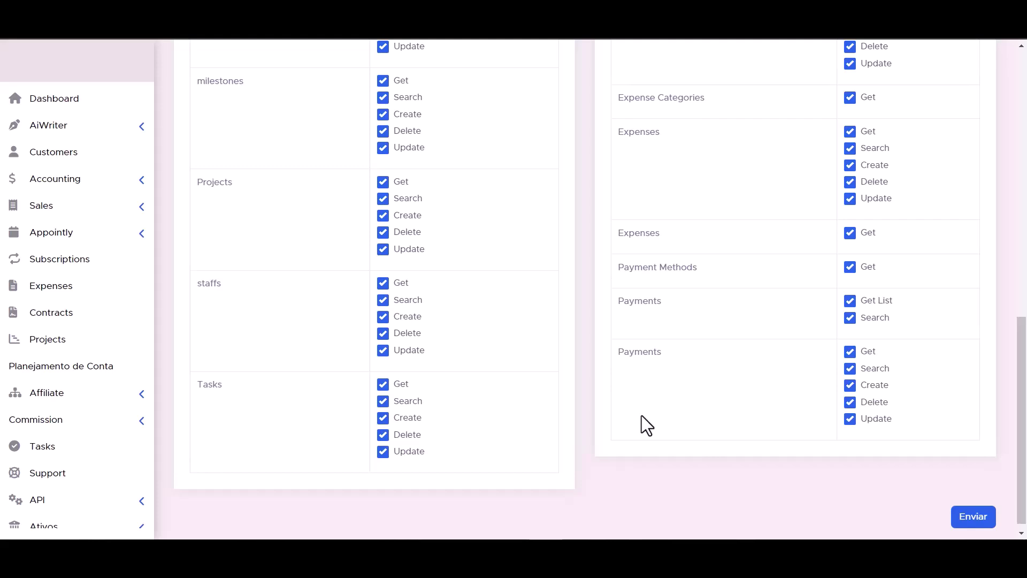
scroll(641, 415, "down", 1)
left_click(981, 508)
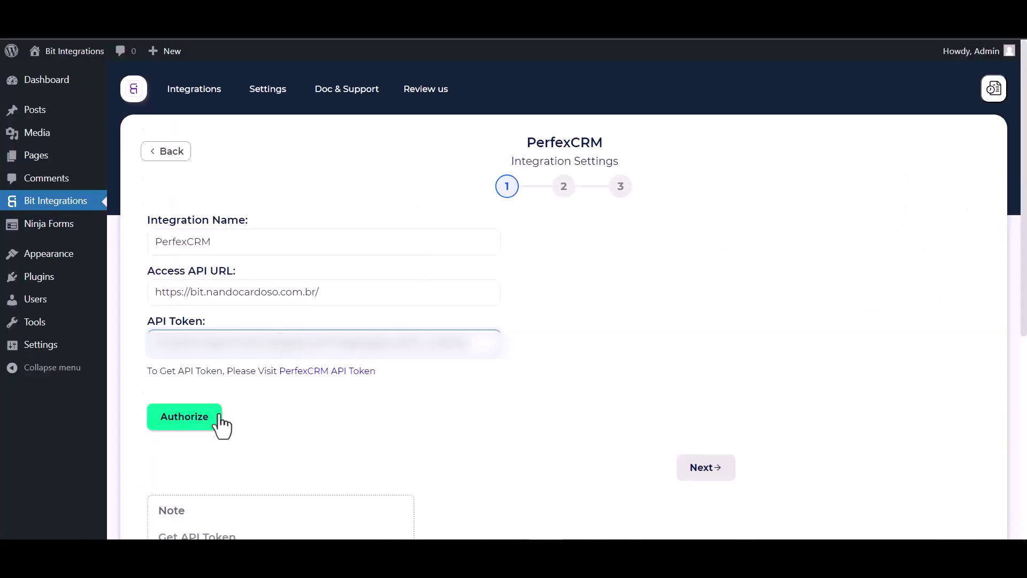
Step: Authorize the PerfexCRM connection and continue once it reports success
left_click(186, 418)
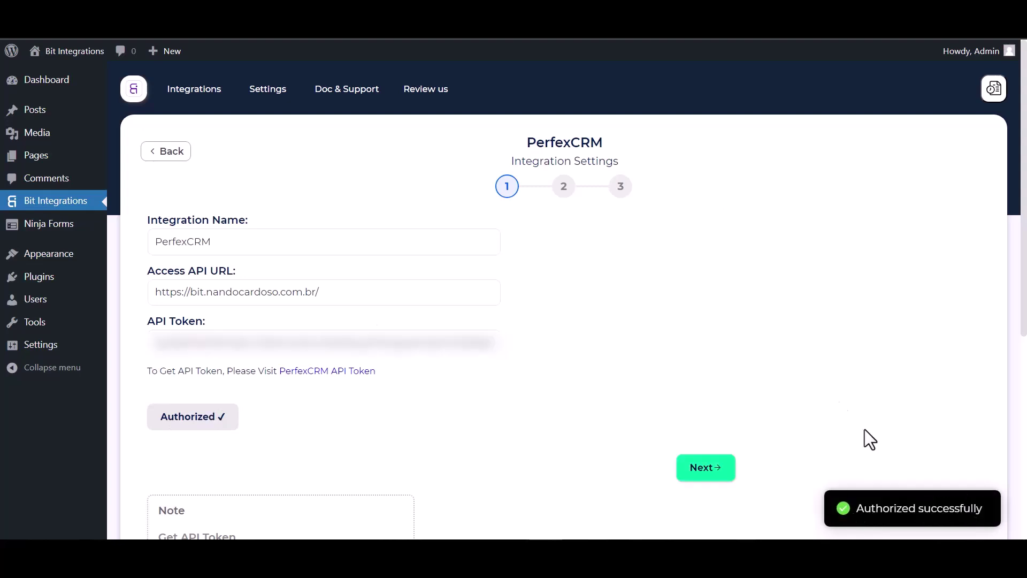
scroll(610, 313, "down", 2)
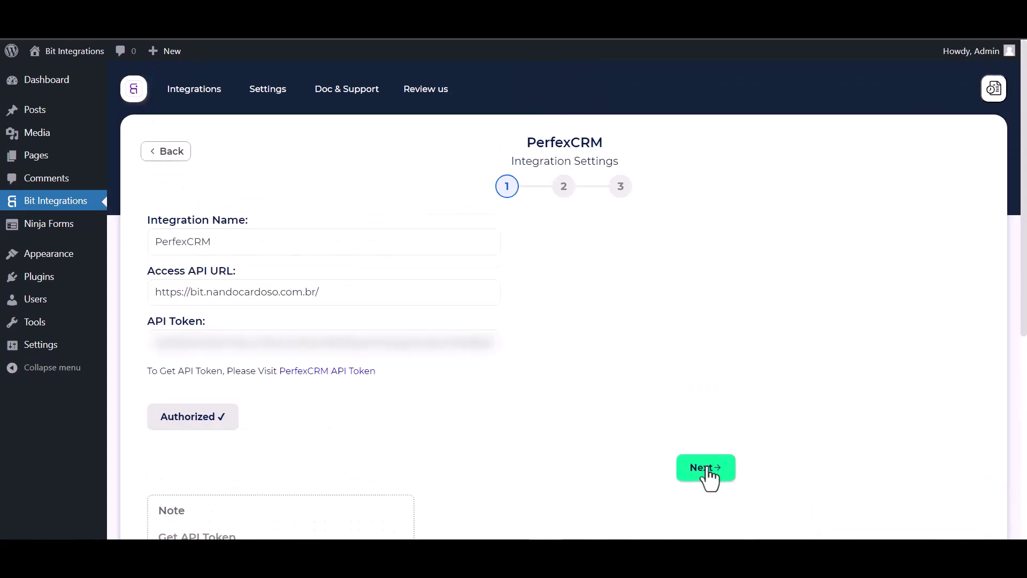
left_click(706, 469)
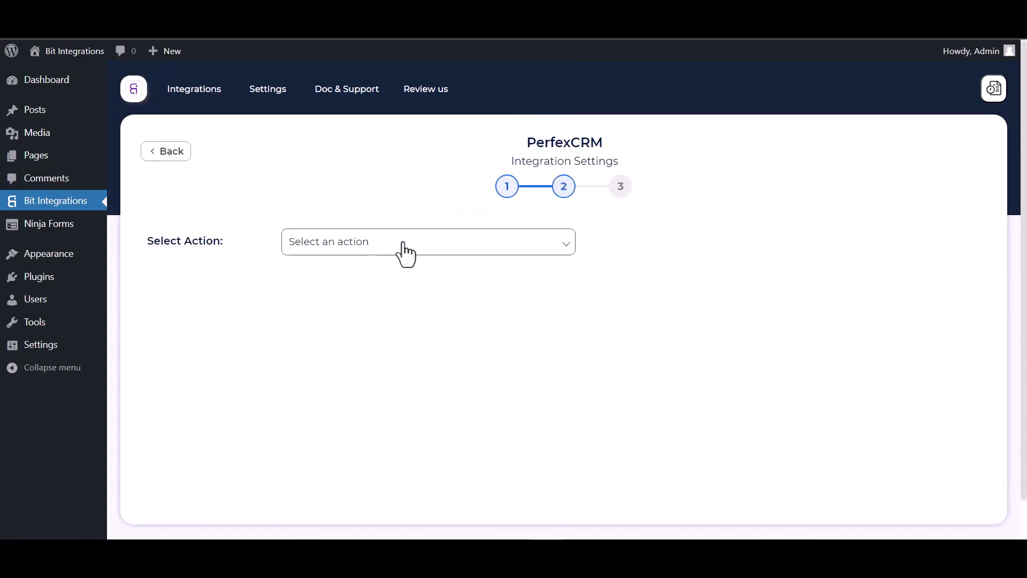
Step: Set the action to Create Contact under customer Bit Integrations
left_click(405, 245)
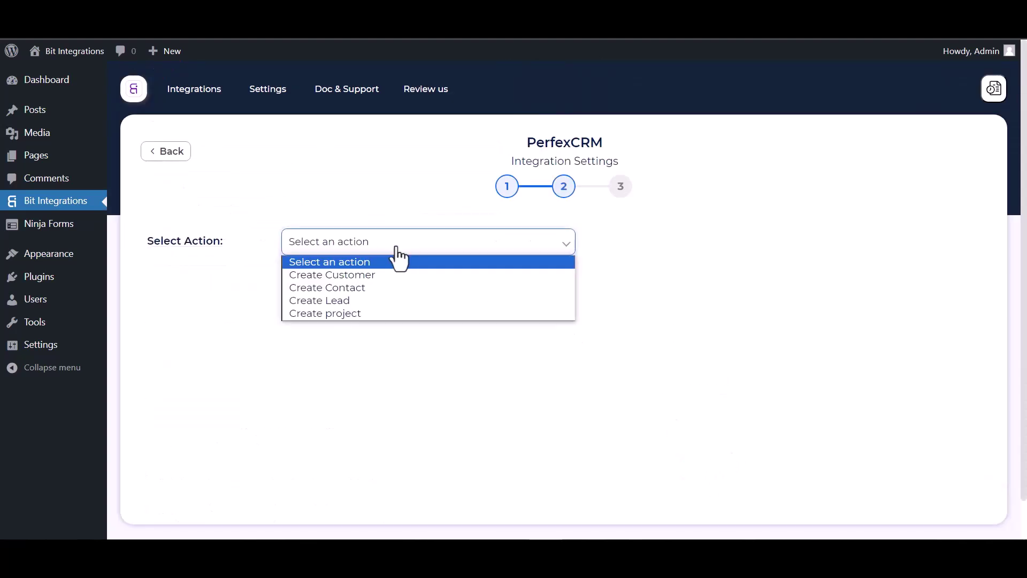
left_click(352, 291)
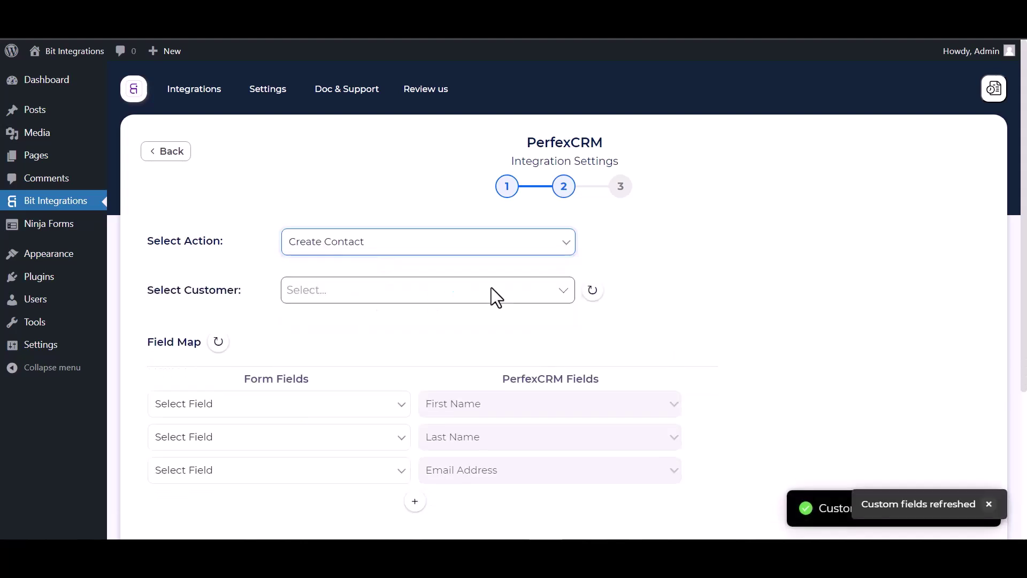
scroll(491, 287, "down", 1)
left_click(346, 249)
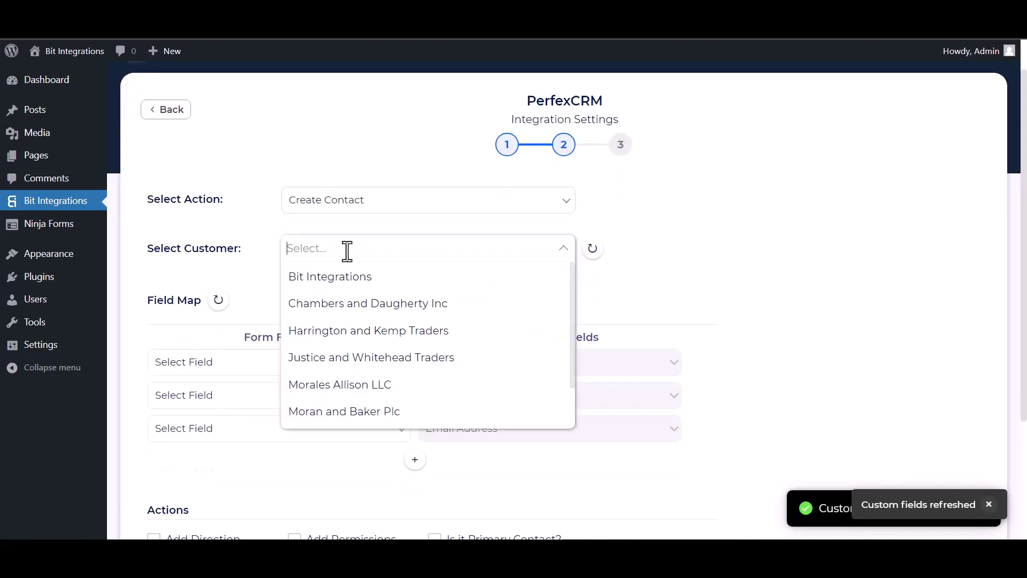
left_click(331, 278)
Step: Map First Name, Last Name, Email to Email Address, and Phone to Phone Number
scroll(321, 255, "down", 3)
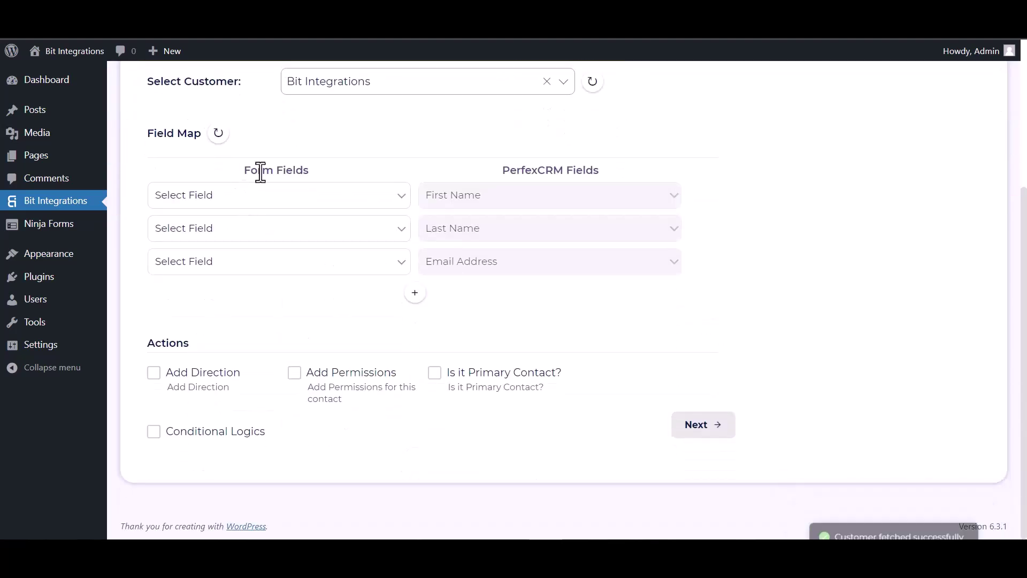
left_click(293, 196)
left_click(243, 242)
left_click(293, 239)
left_click(229, 285)
left_click(246, 268)
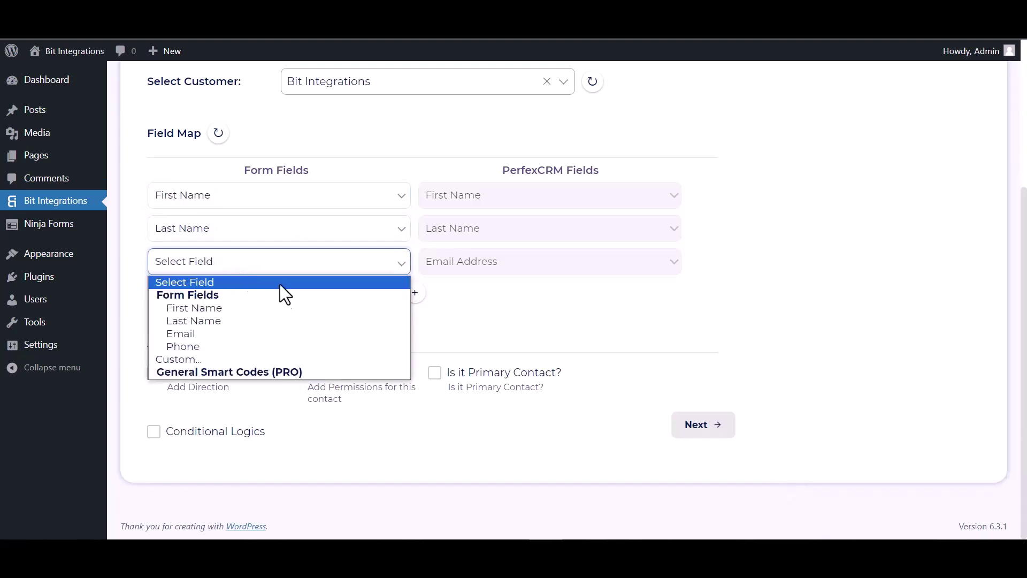
left_click(200, 333)
left_click(415, 294)
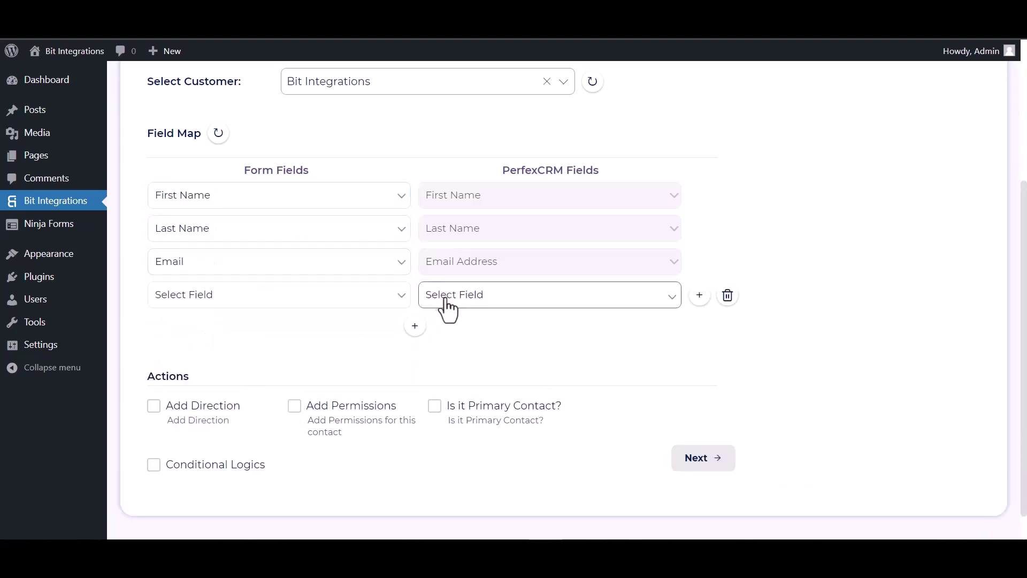
left_click(449, 300)
left_click(444, 340)
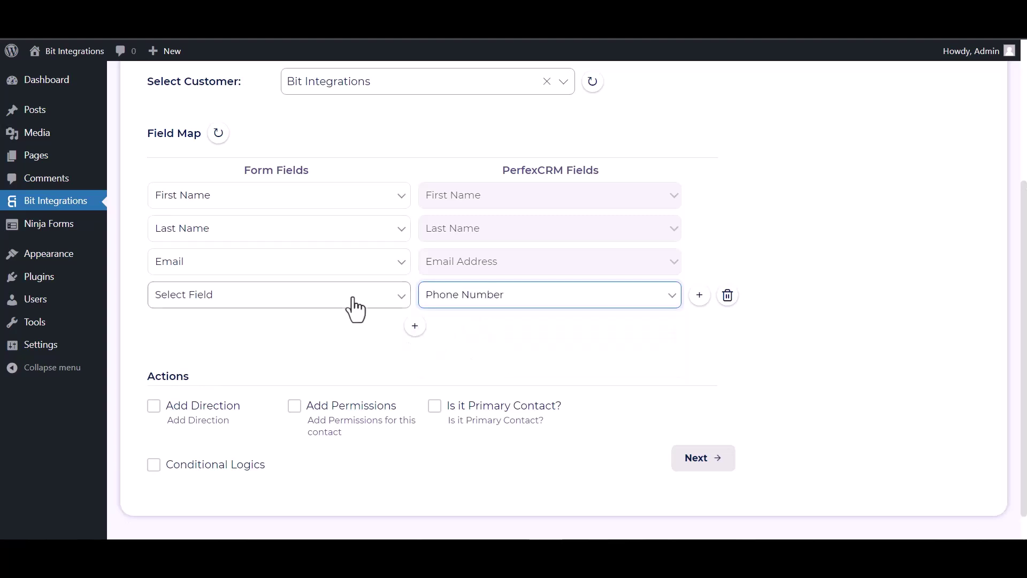
left_click(353, 299)
left_click(209, 378)
Step: Leave conditional logic off, then finish and save the integration
scroll(316, 318, "down", 1)
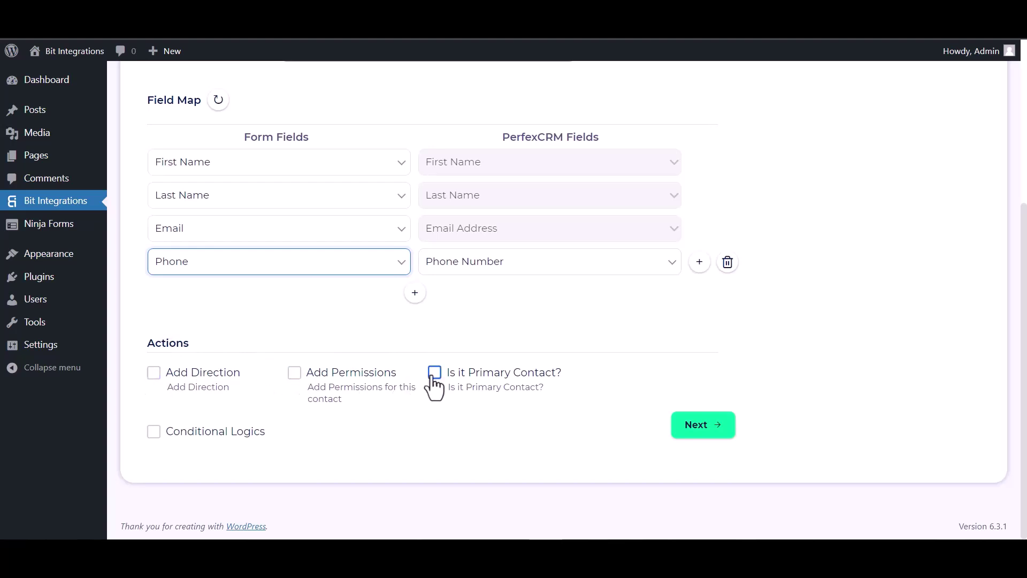
left_click(155, 432)
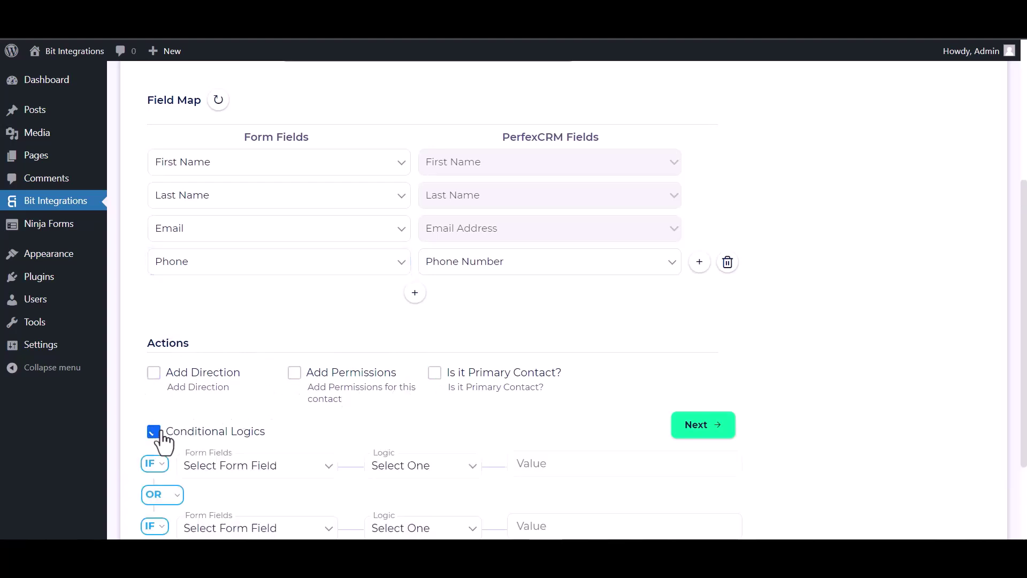
scroll(203, 394, "down", 2)
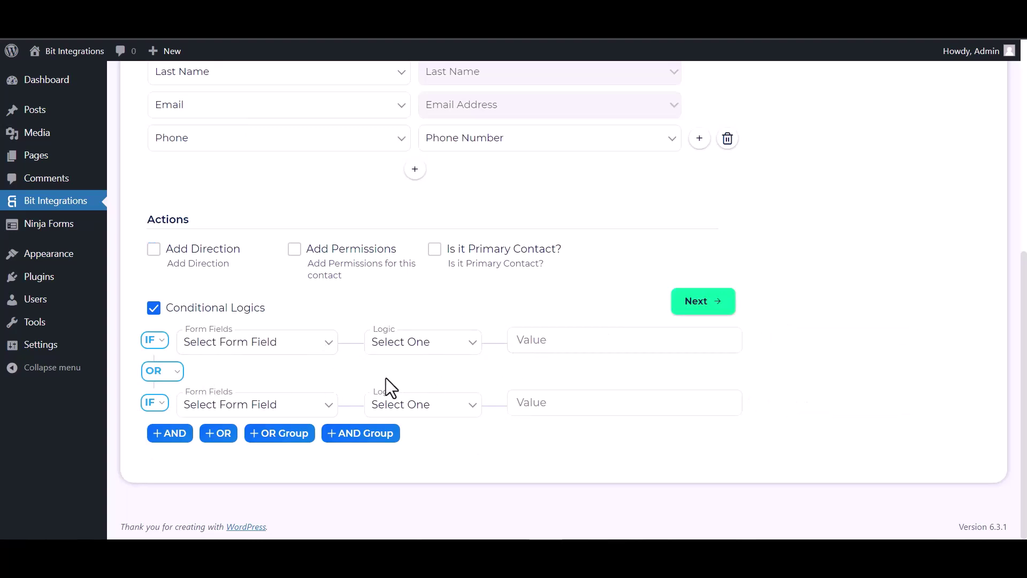
left_click(159, 314)
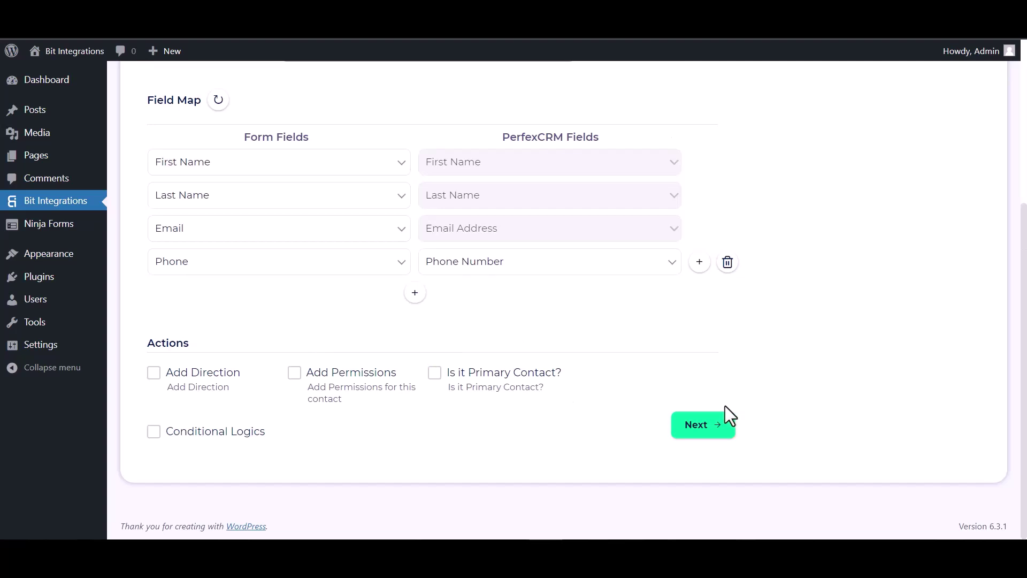
left_click(713, 430)
left_click(563, 256)
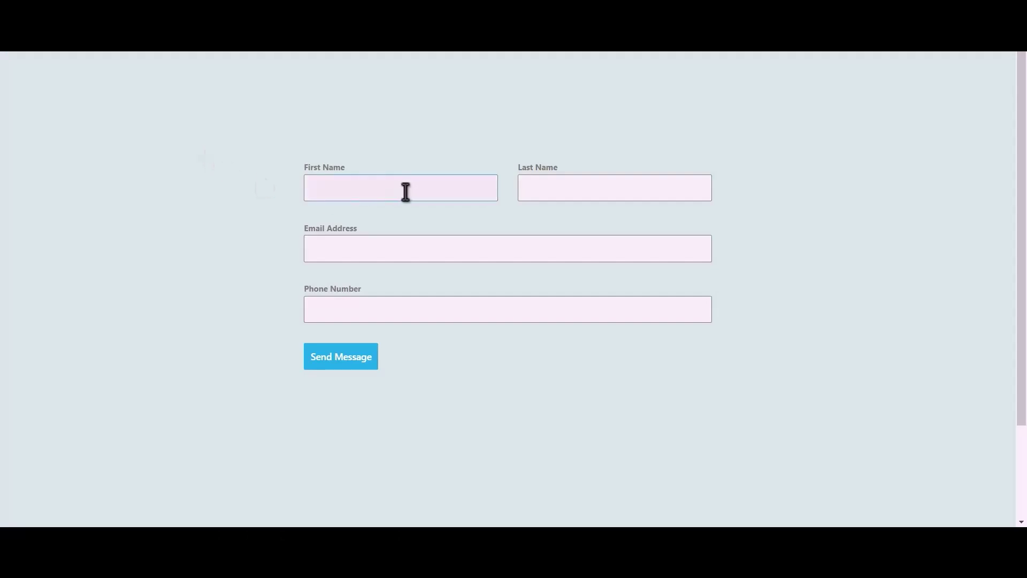
Step: Enter first name Bit, last name Integrations, a support e-mail and phone 444555666, then submit
left_click(416, 191)
type("Bit")
type("ntegr")
type("ations")
key("Tab")
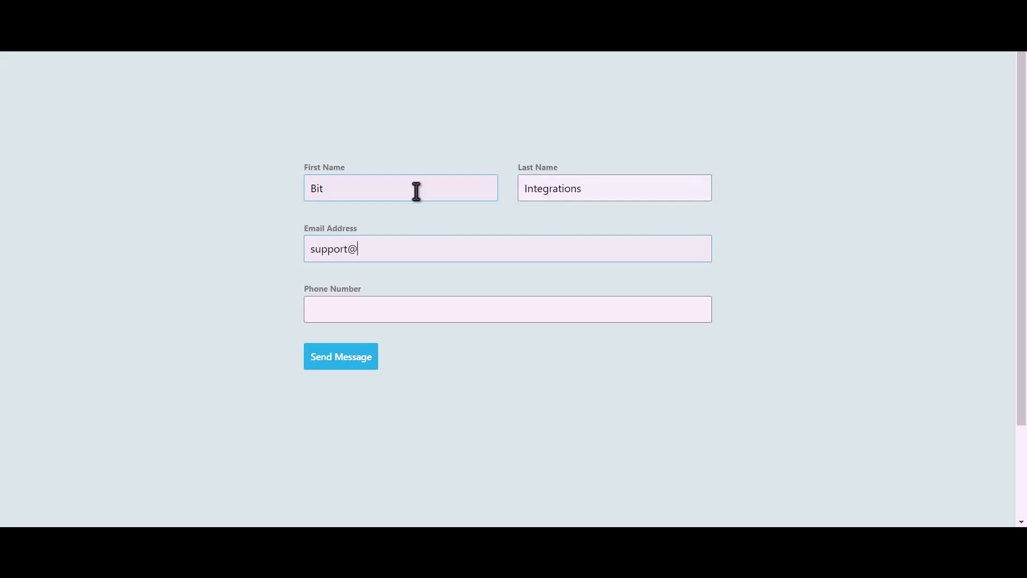
type("444555666")
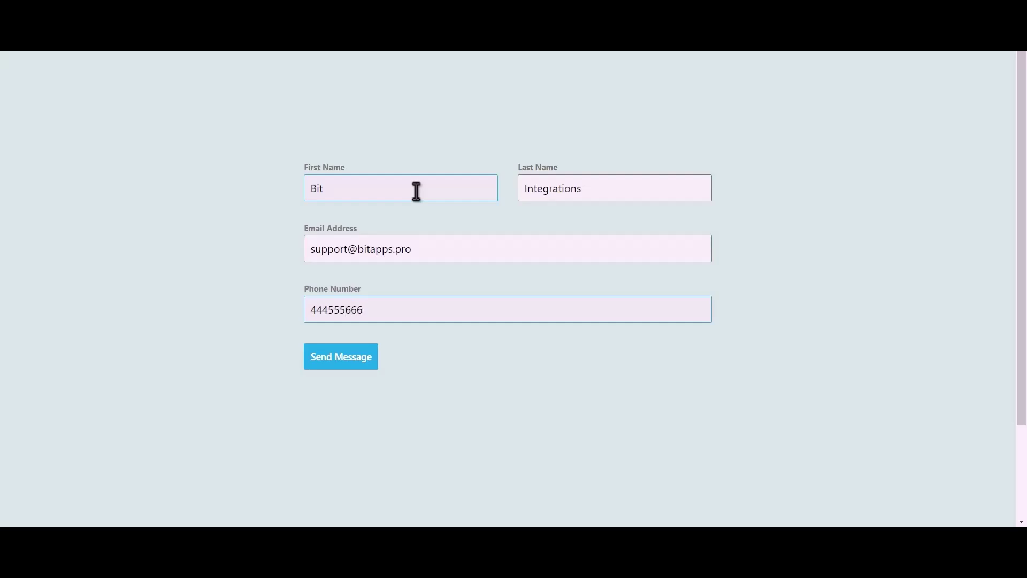
left_click(352, 364)
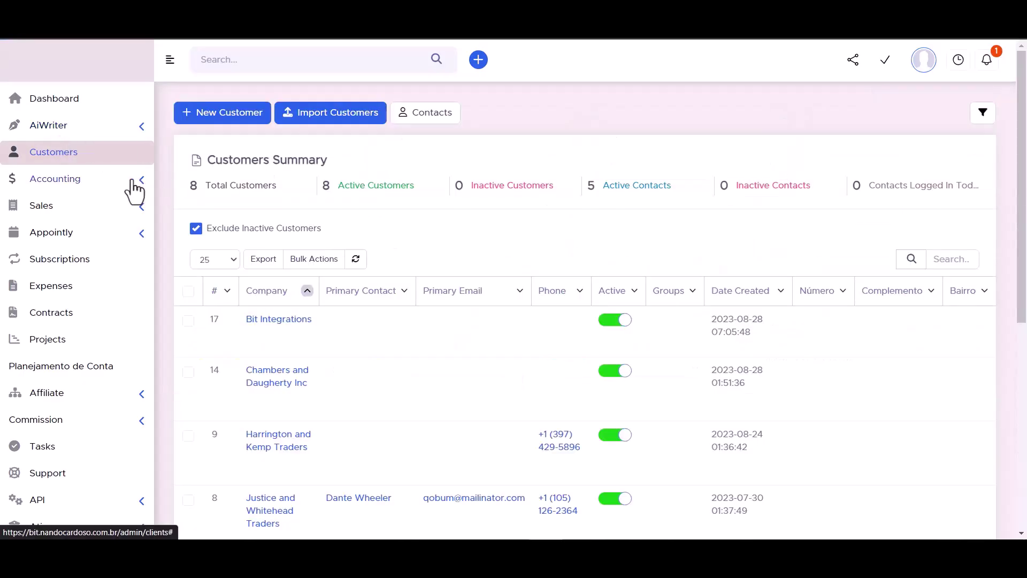
Step: Open the new contact from the Bit Integrations customer's Contacts list and review its e-mail and phone
mouse_move(276, 322)
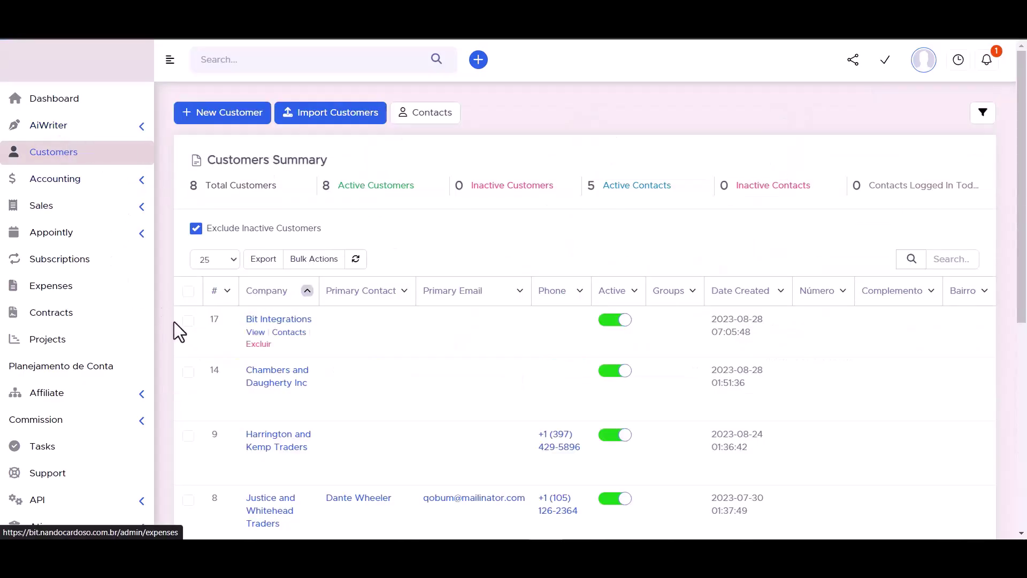
left_click(279, 321)
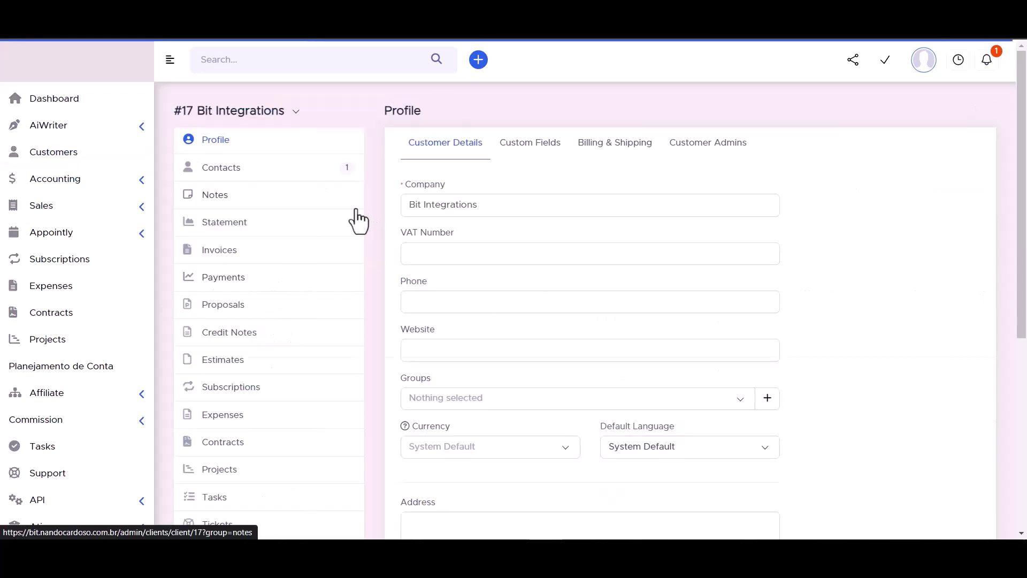
left_click(221, 170)
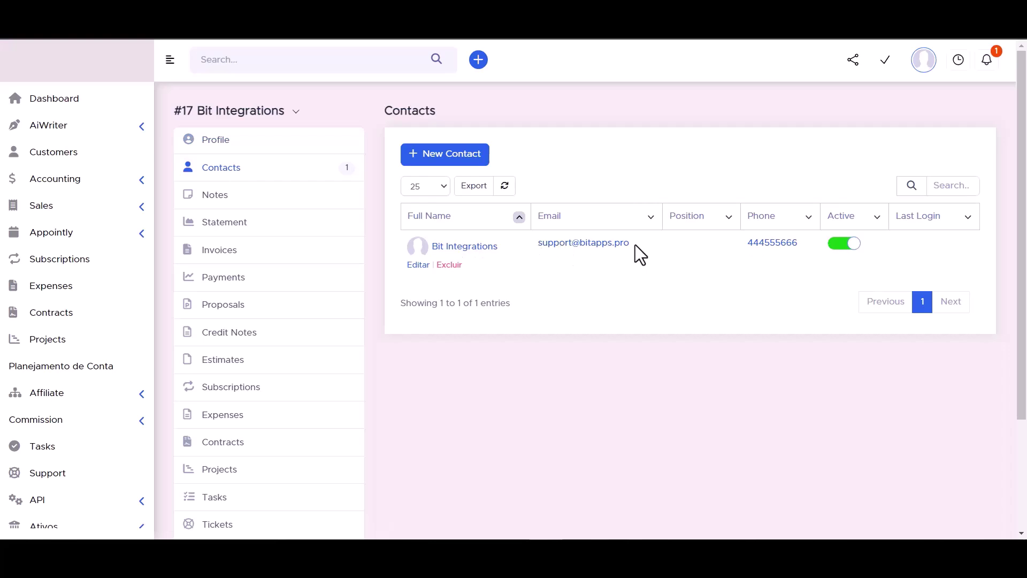
left_click(465, 247)
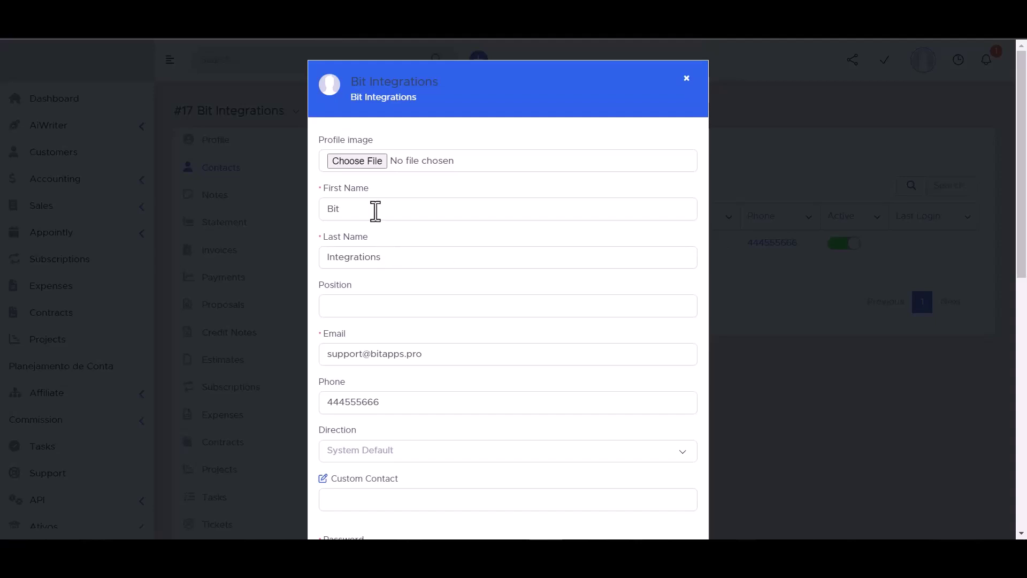
scroll(358, 243, "down", 3)
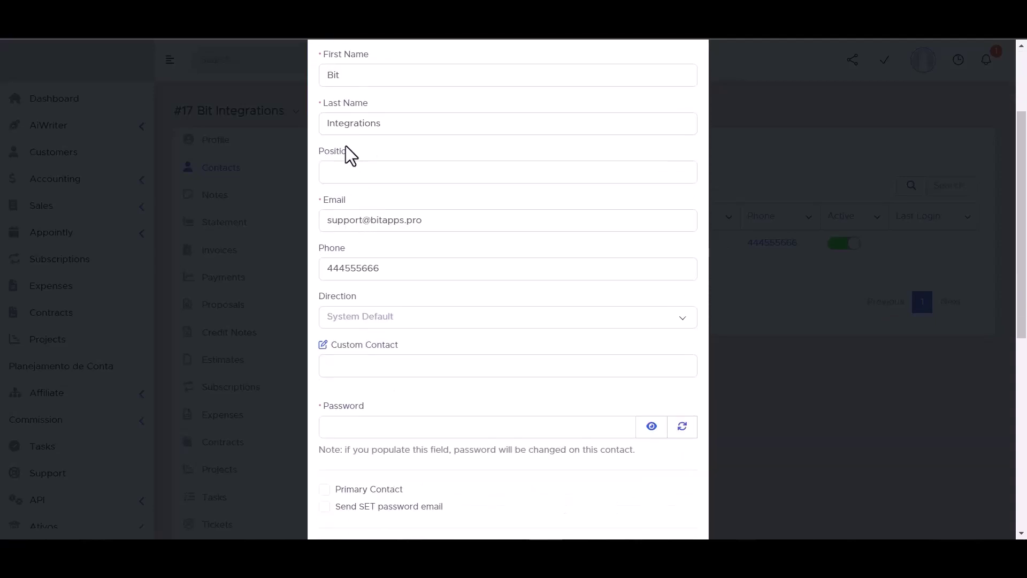